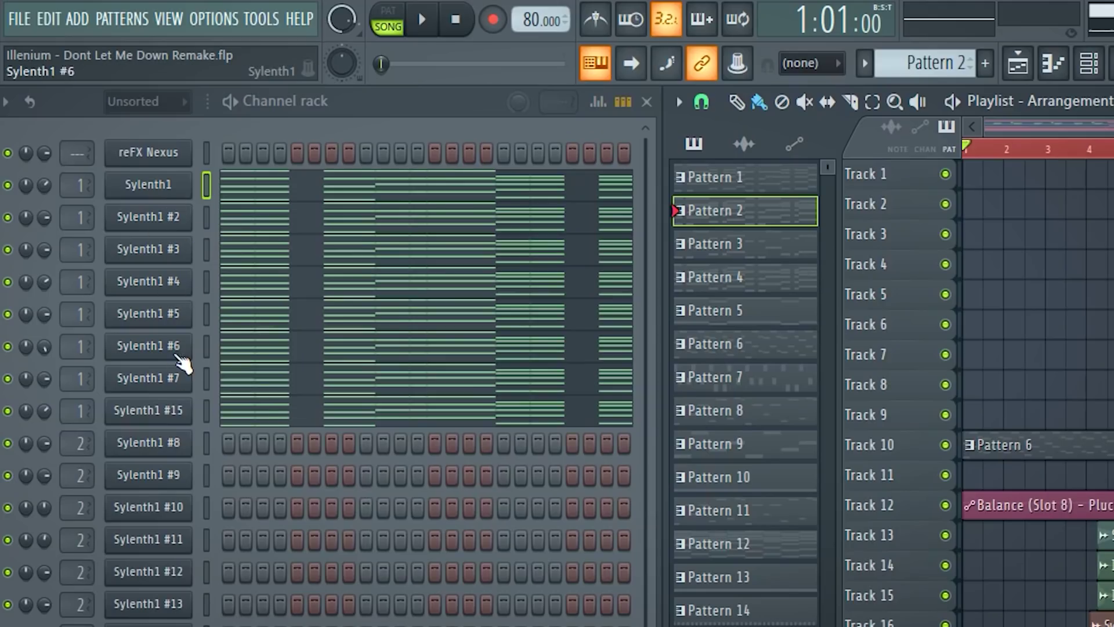
Examine the Sylenth1 #2 chord layer's synth settings and the EQ curve on the Chords mixer channel.
{"action": "left_click", "coordinate": [175, 213]}
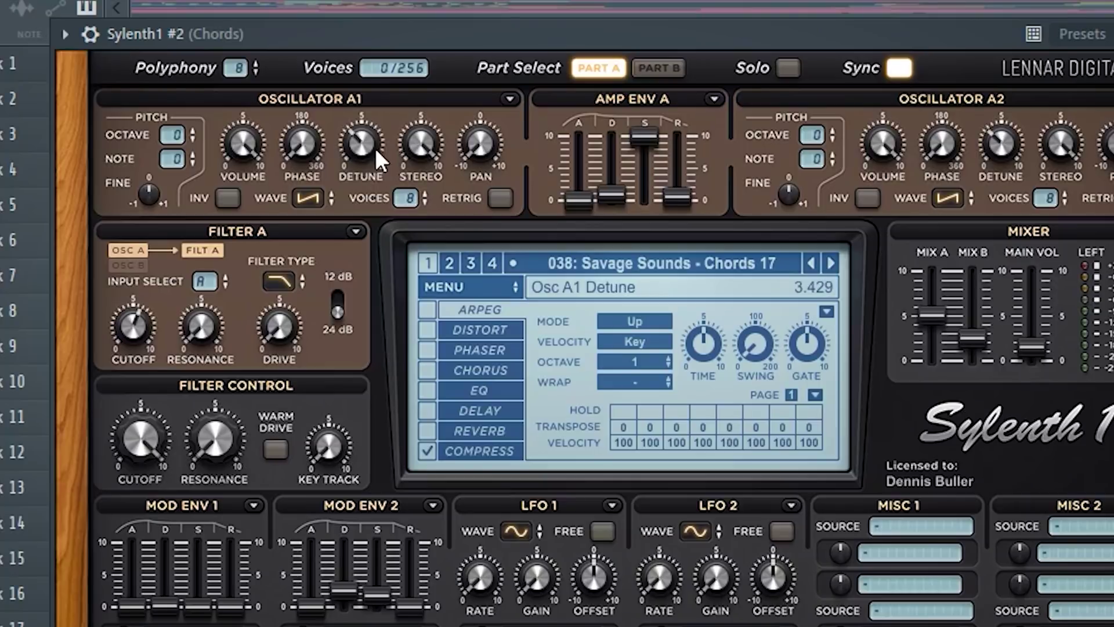
{"action": "mouse_move", "coordinate": [1007, 147]}
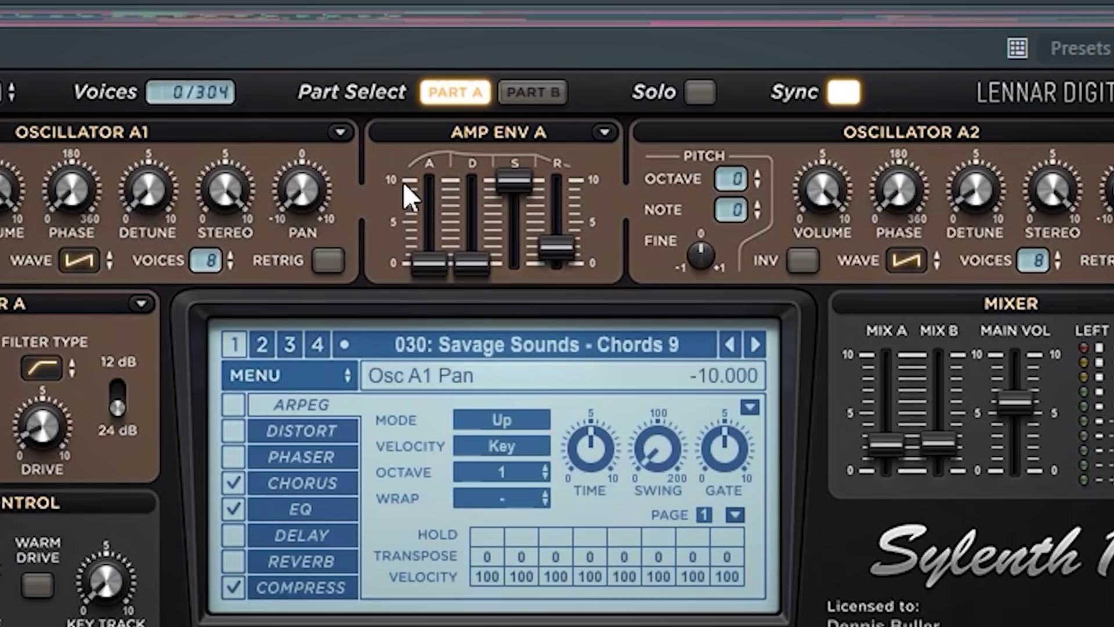
{"action": "mouse_move", "coordinate": [966, 214]}
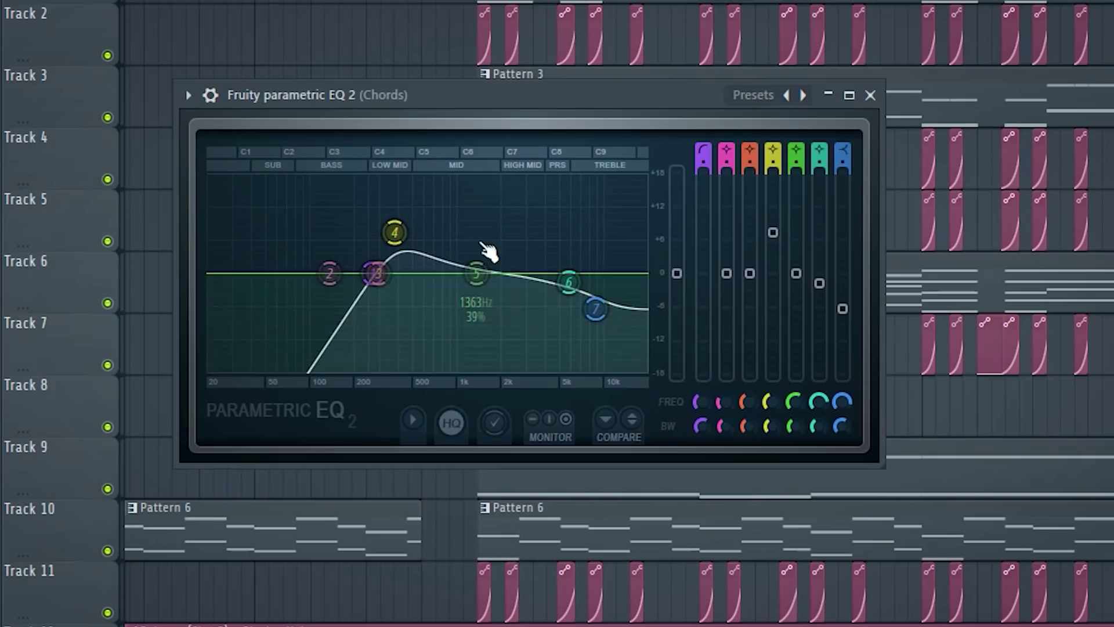
{"action": "left_click_drag", "start_coordinate": [489, 251], "coordinate": [567, 294]}
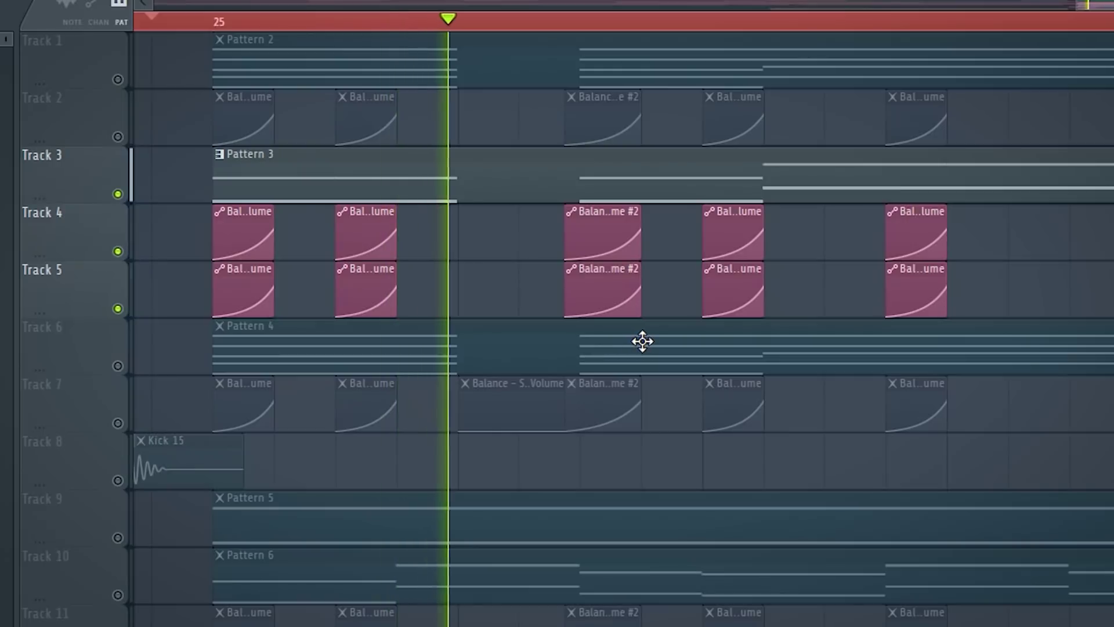
Follow the soloed playback of Pattern 3 with its volume automation clips on Tracks 3 to 5 from bar 25.
{"action": "scroll", "coordinate": [846, 325], "scroll_direction": "down", "scroll_amount": 2}
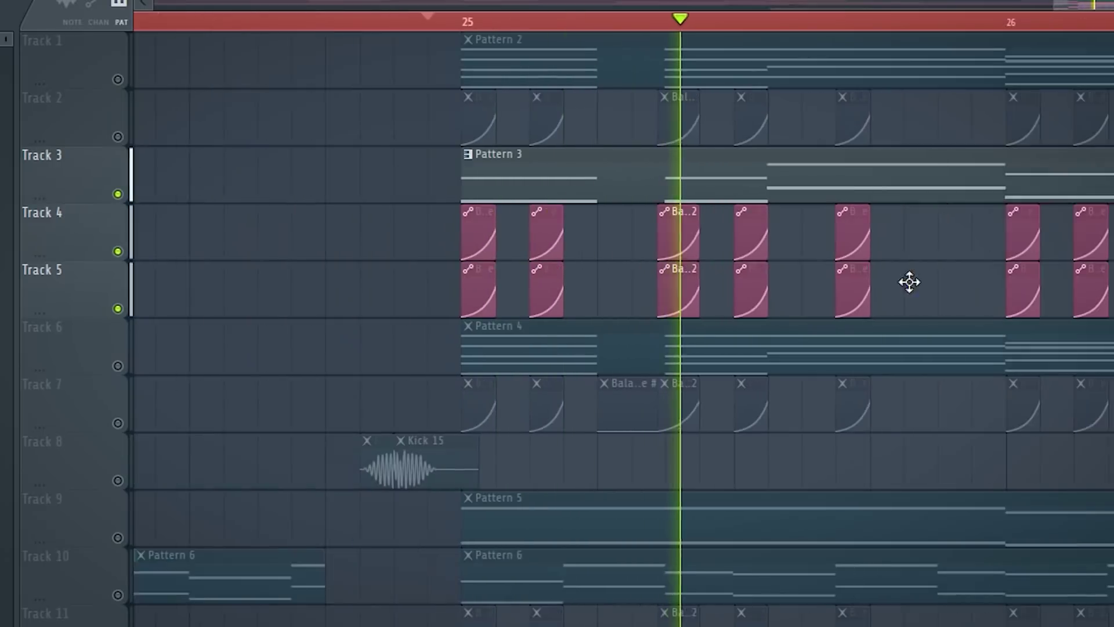
{"action": "scroll", "coordinate": [1105, 15], "scroll_direction": "right", "scroll_amount": 2}
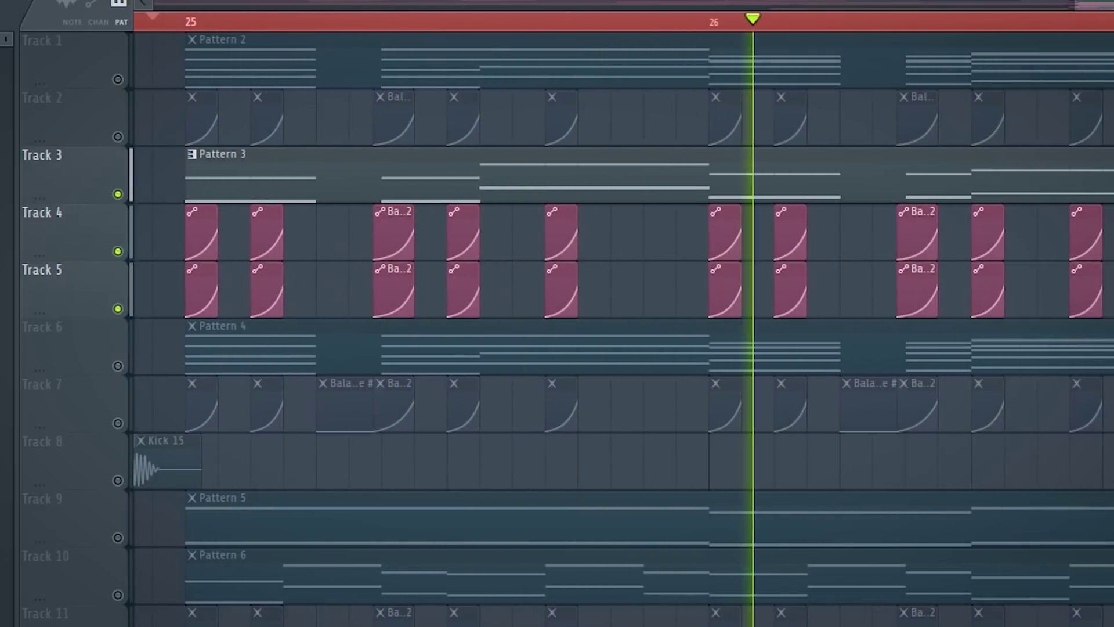
{"action": "scroll", "coordinate": [615, 325], "scroll_direction": "right", "scroll_amount": 3}
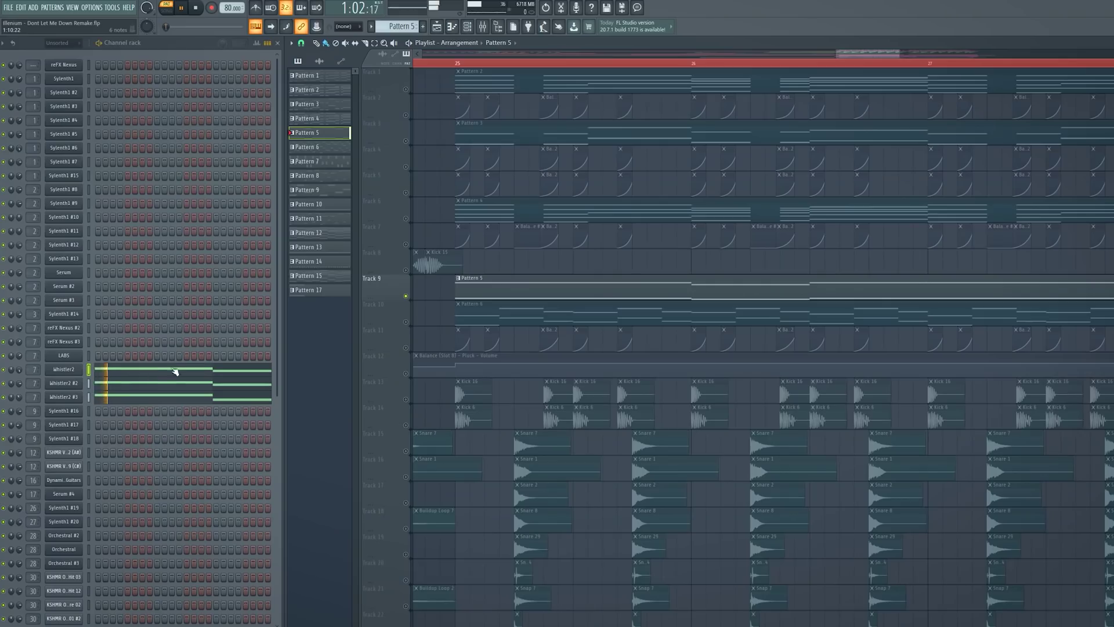
Review the Whistler2 layer and the Sylenth1 #18 pluck, checking the pluck's notes and mixer effects and auditioning the soloed tracks.
{"action": "left_click", "coordinate": [145, 374]}
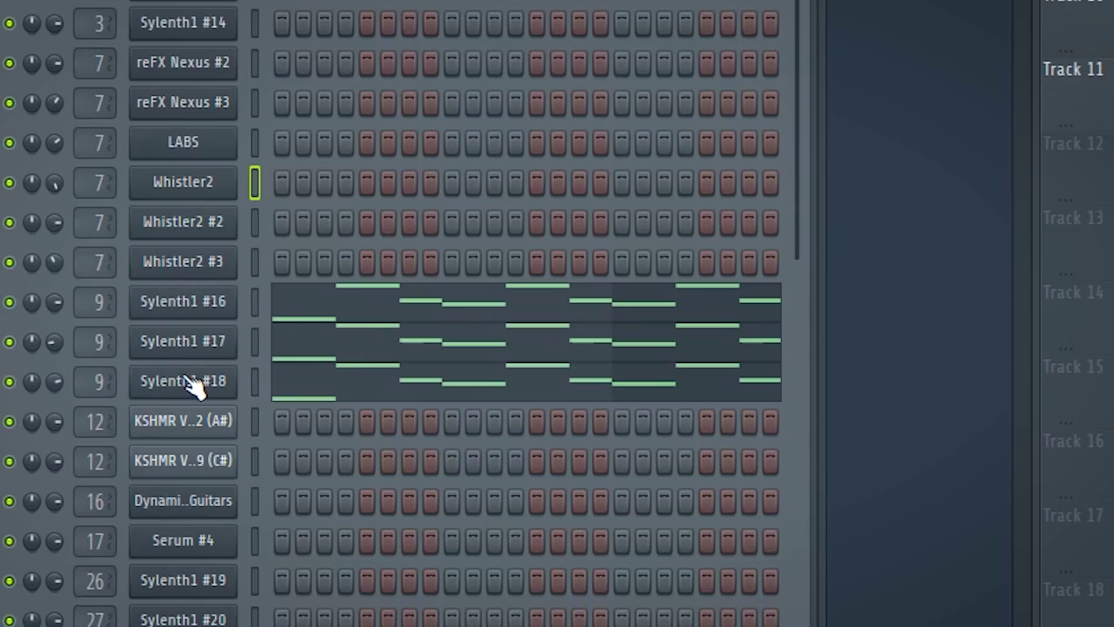
{"action": "left_click", "coordinate": [183, 381]}
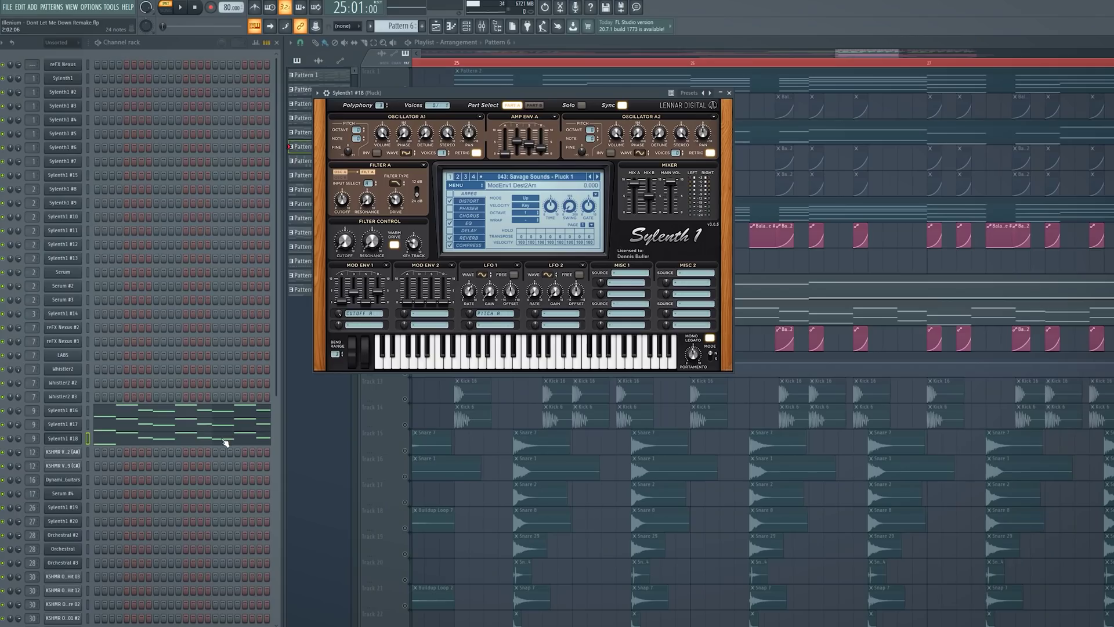
{"action": "key", "text": "F7"}
{"action": "key", "text": "space"}
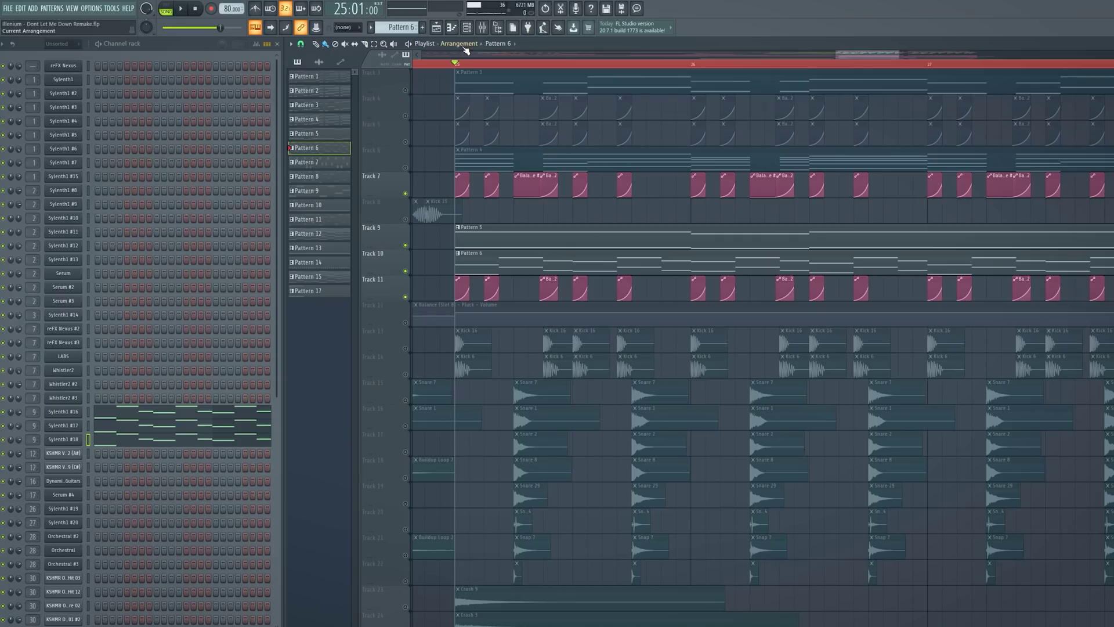
{"action": "left_click", "coordinate": [485, 30]}
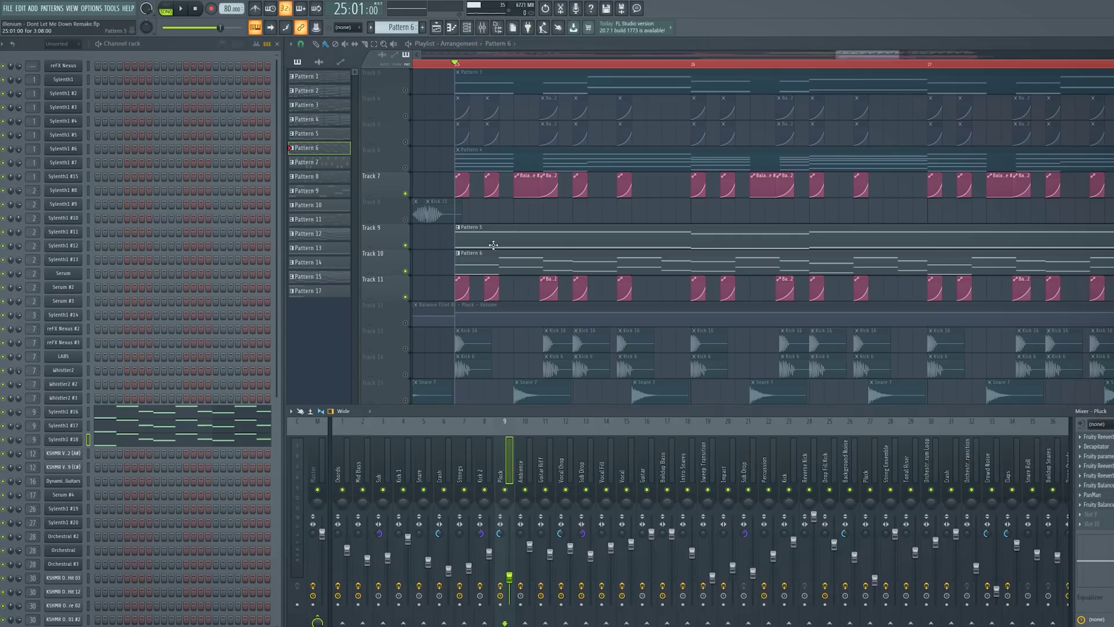
{"action": "key", "text": "space"}
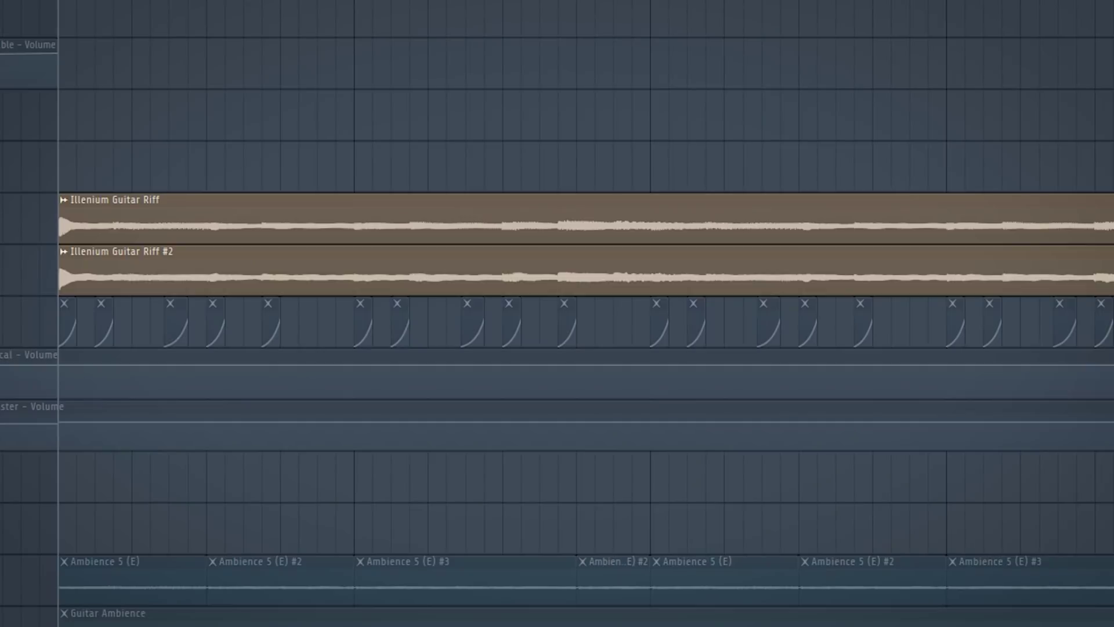
Audition the guitar riff and the ambience layers on Tracks 45 to 47, and close the Ambience EQ after viewing it.
{"action": "left_click", "coordinate": [165, 335]}
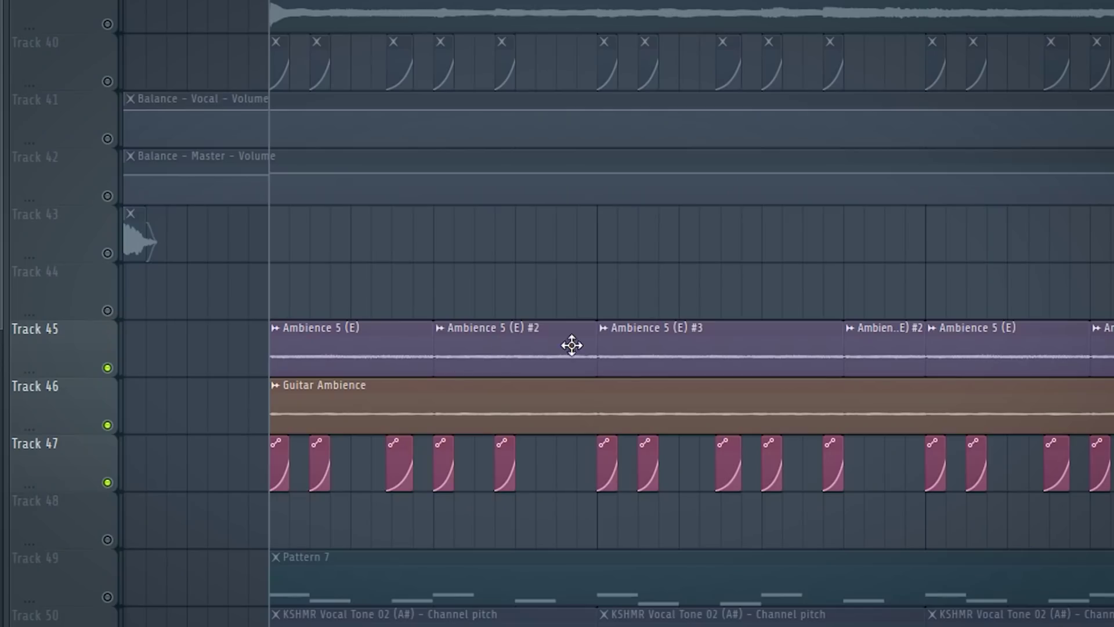
{"action": "scroll", "coordinate": [604, 448], "scroll_direction": "down", "scroll_amount": 2}
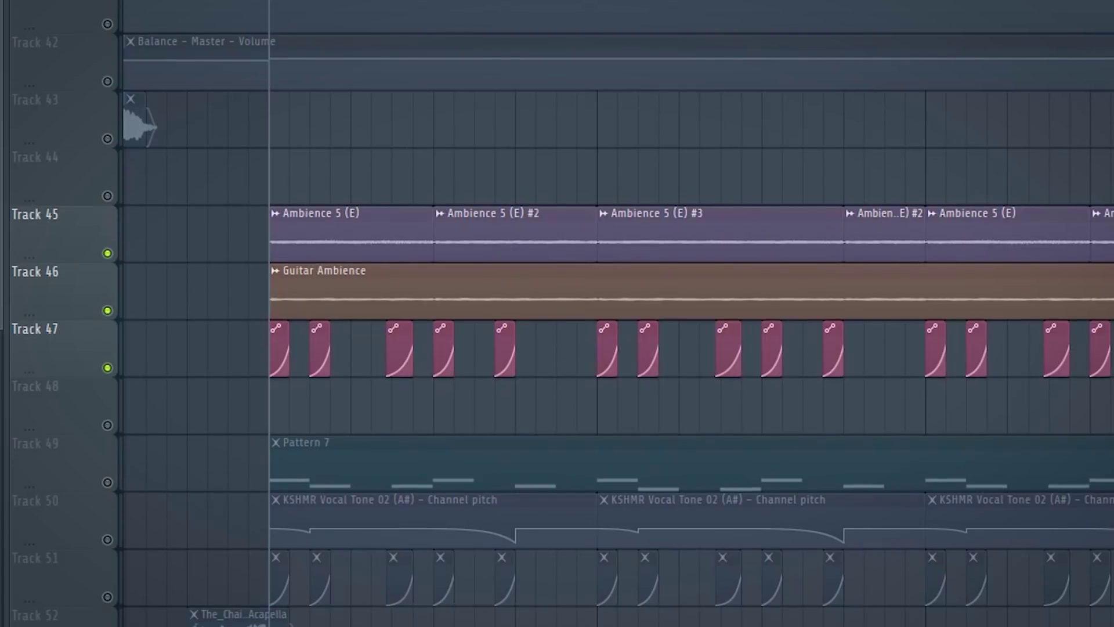
{"action": "key", "text": "space"}
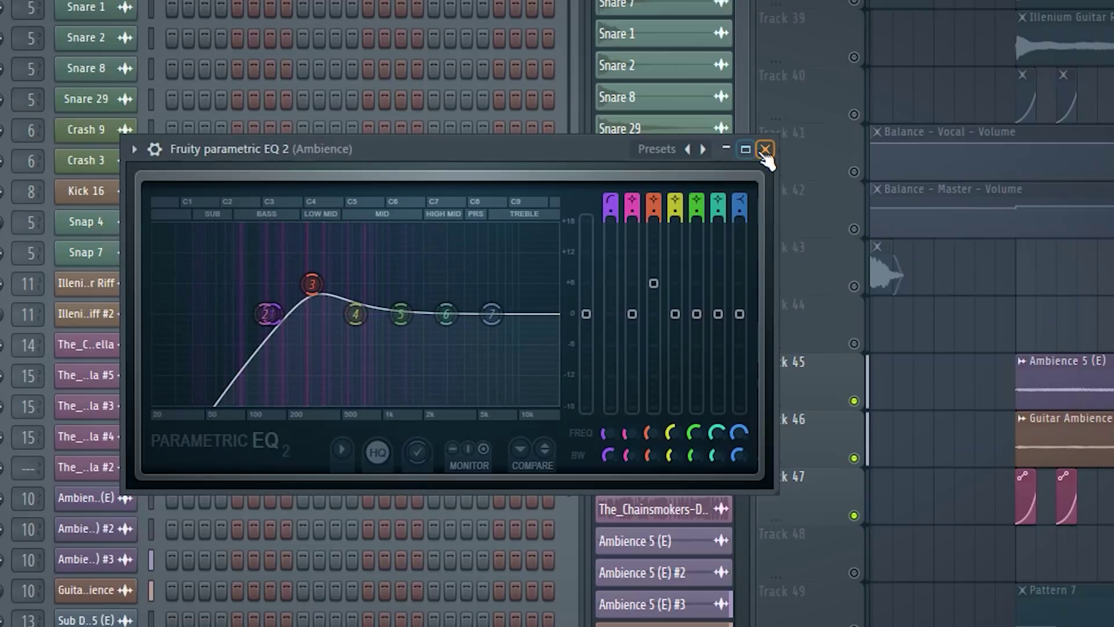
{"action": "left_click", "coordinate": [765, 149]}
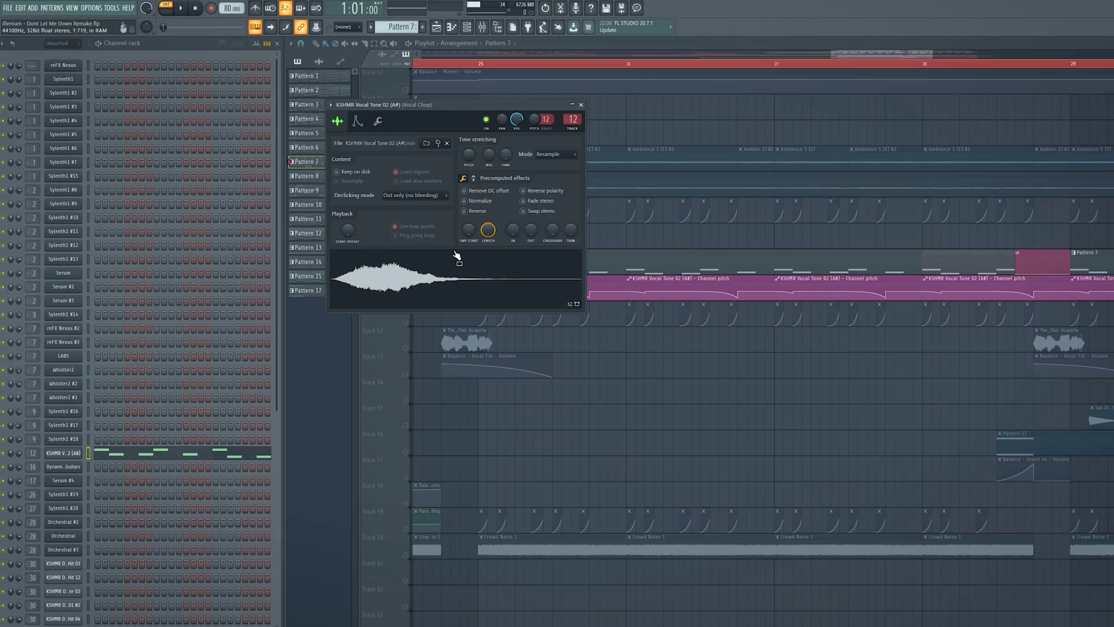
Preview the KSHMR Vocal Tone 02 (A#) sample, close its channel settings and unmute the automation clips on Track 51.
{"action": "left_click", "coordinate": [439, 279]}
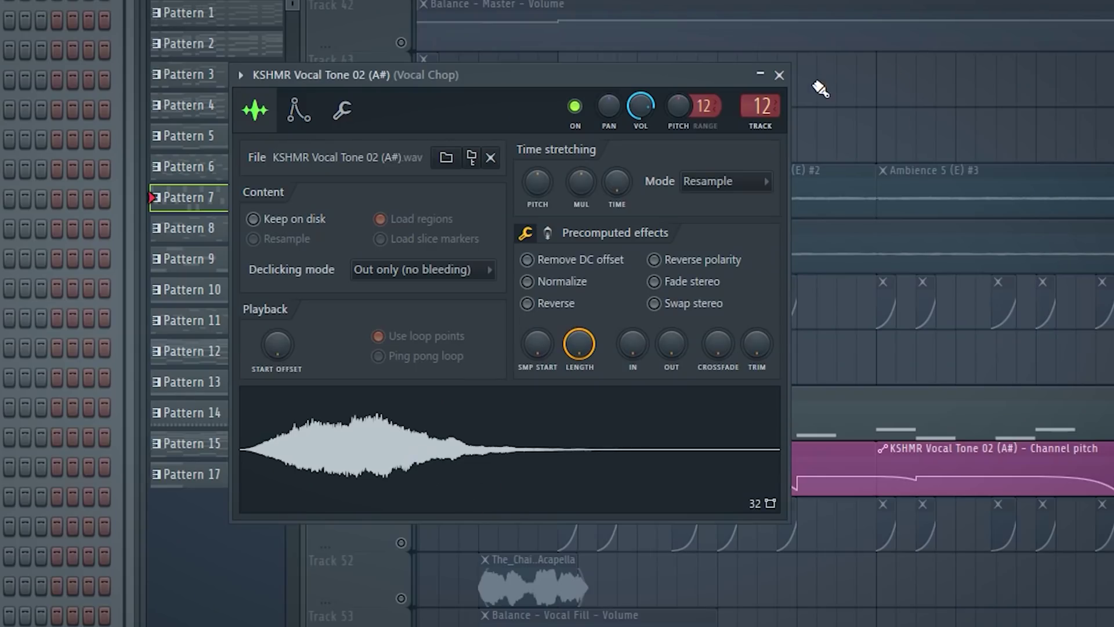
{"action": "left_click", "coordinate": [779, 74]}
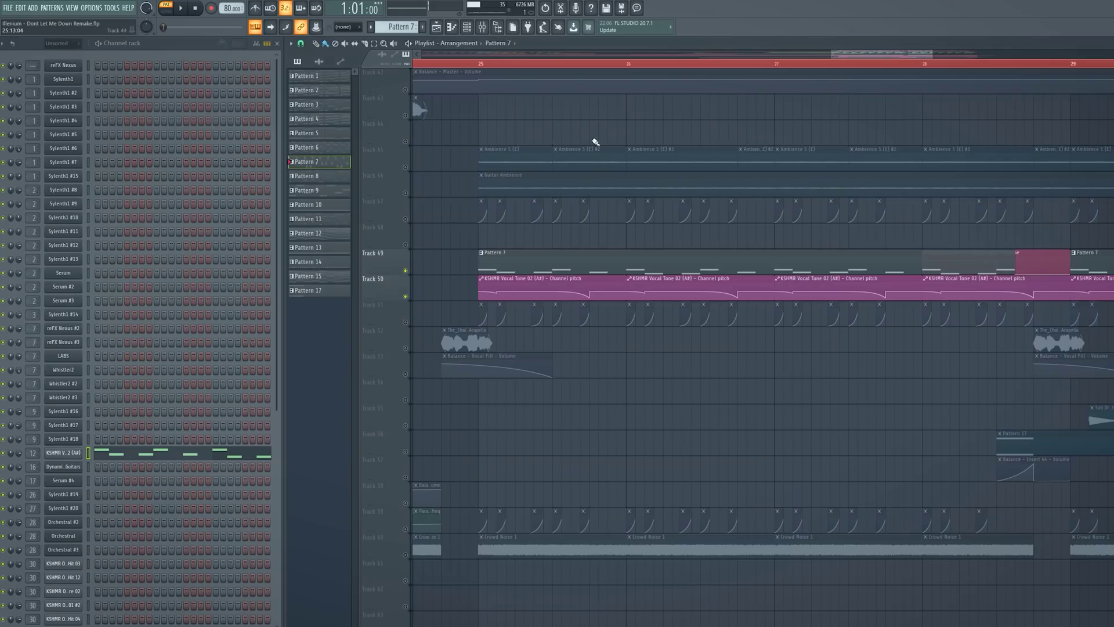
{"action": "left_click", "coordinate": [405, 322]}
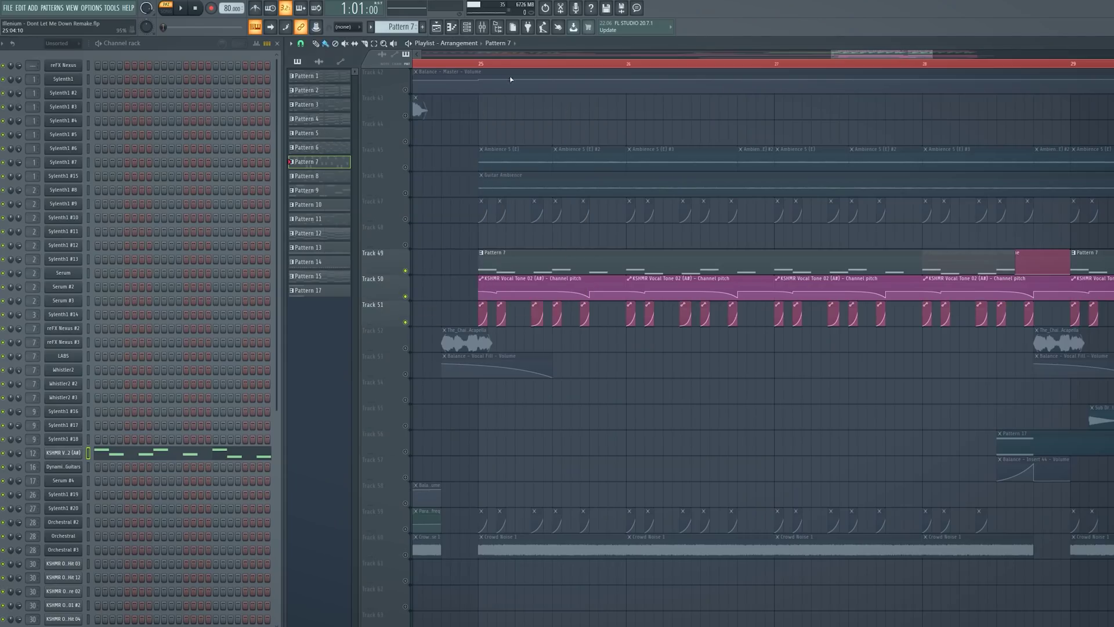
Show the mixer to examine the Vocal Chop EQ curve, and audition the Crowd Noise 1 clips with their volume automation.
{"action": "left_click", "coordinate": [489, 31]}
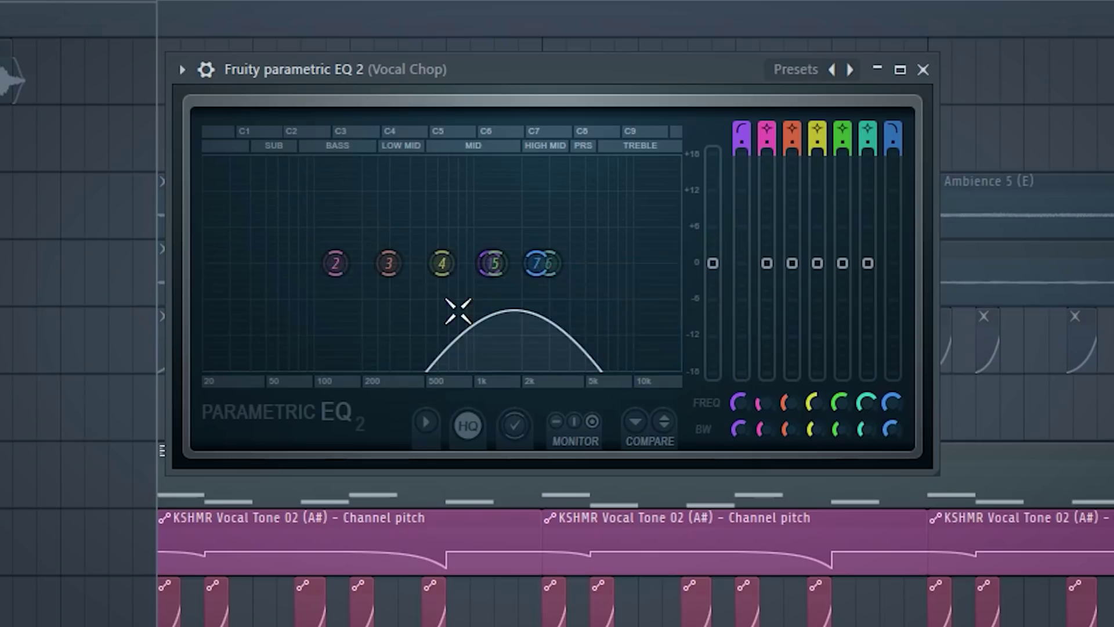
{"action": "left_click_drag", "start_coordinate": [455, 311], "coordinate": [547, 296]}
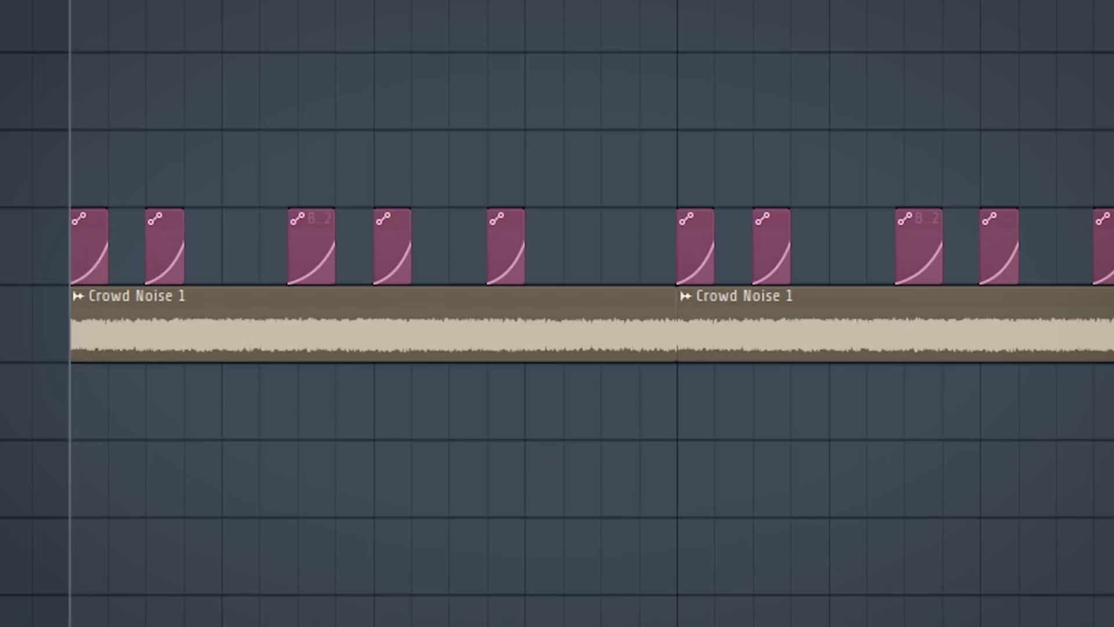
{"action": "key", "text": "space"}
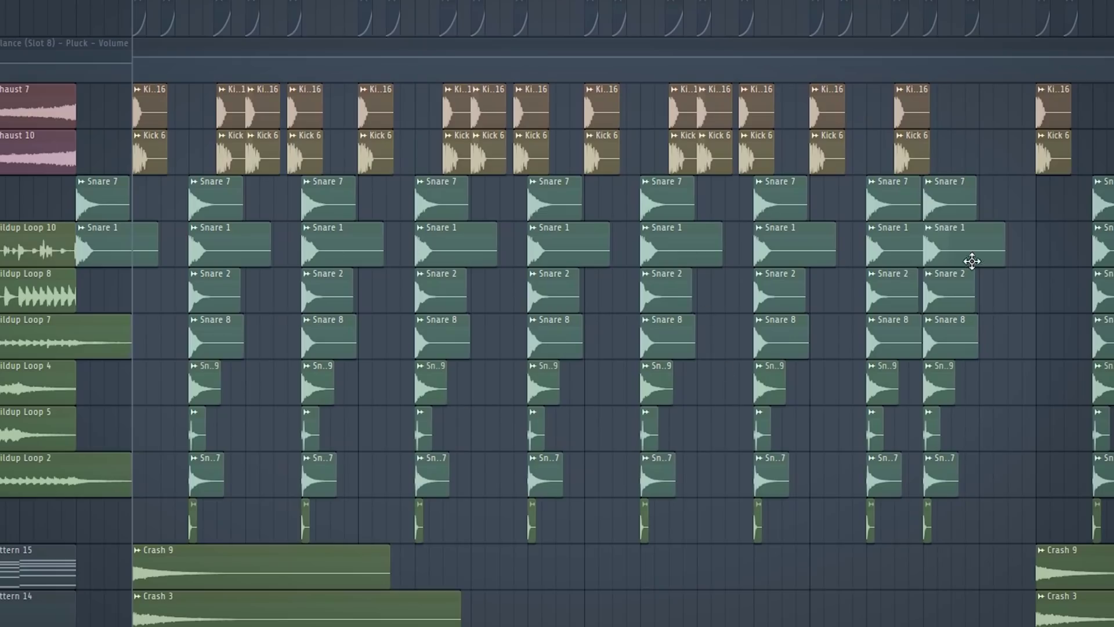
Look through the channel settings of the drum layers one after another, from the kick through the snares to the snaps.
{"action": "double_click", "coordinate": [150, 111]}
{"action": "double_click", "coordinate": [894, 191]}
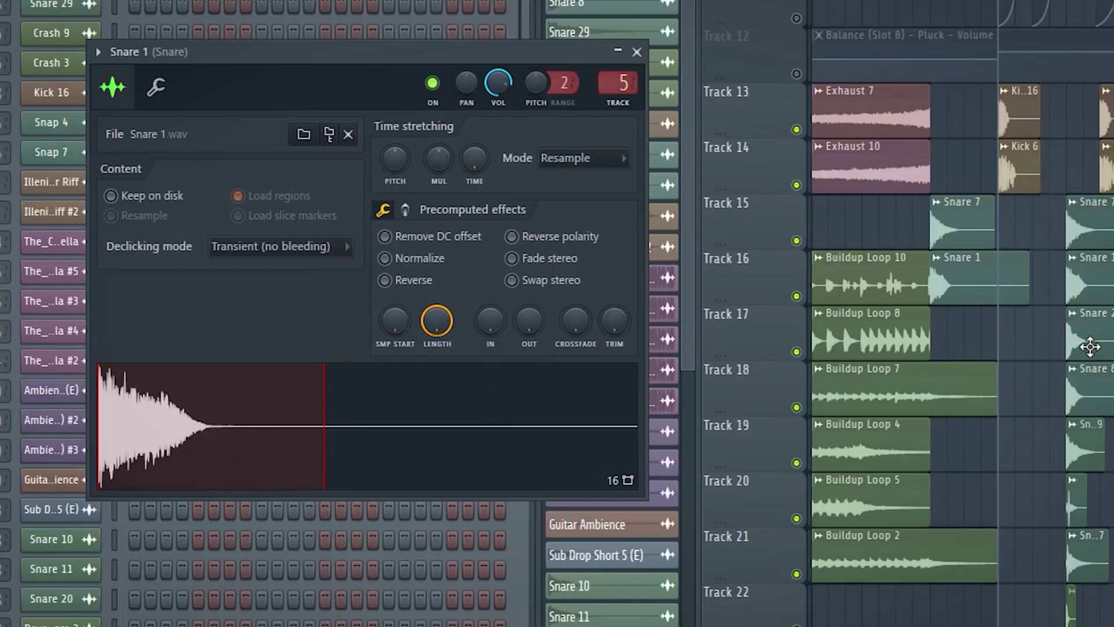
{"action": "left_click", "coordinate": [1079, 348]}
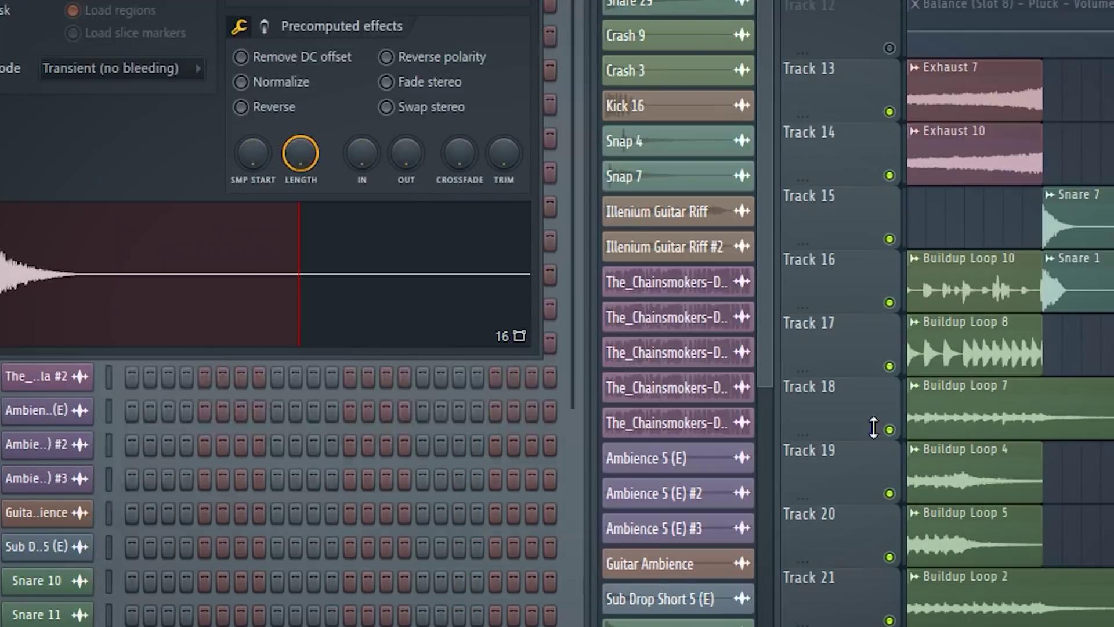
{"action": "key", "text": "Down"}
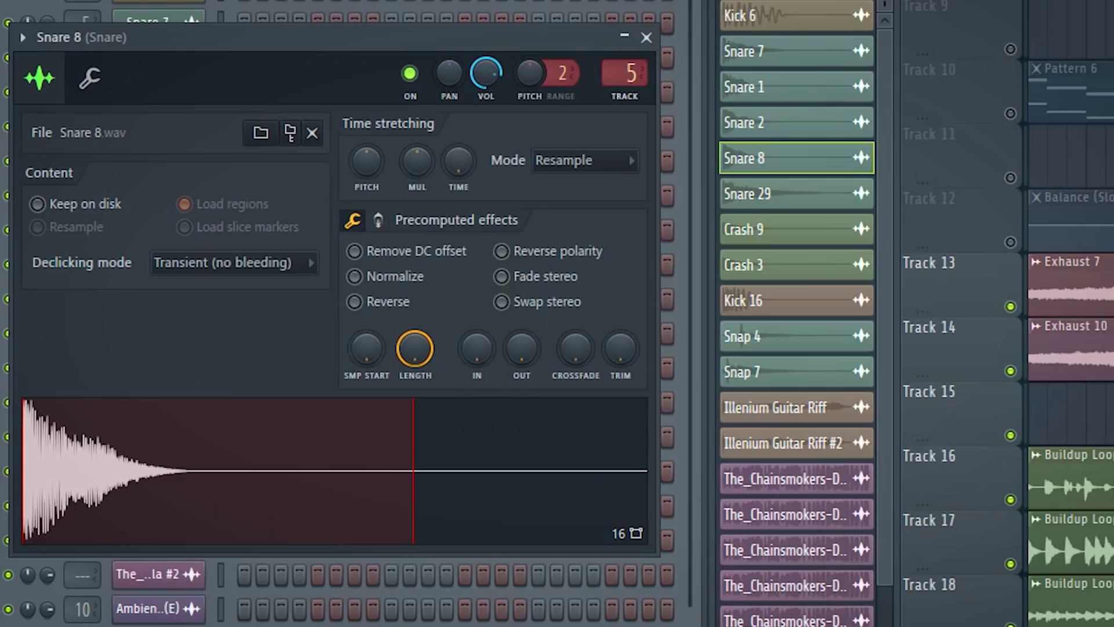
{"action": "key", "text": "Down"}
{"action": "key", "text": "Down"}
{"action": "key", "text": "Down"}
{"action": "key", "text": "Down"}
{"action": "key", "text": "Down"}
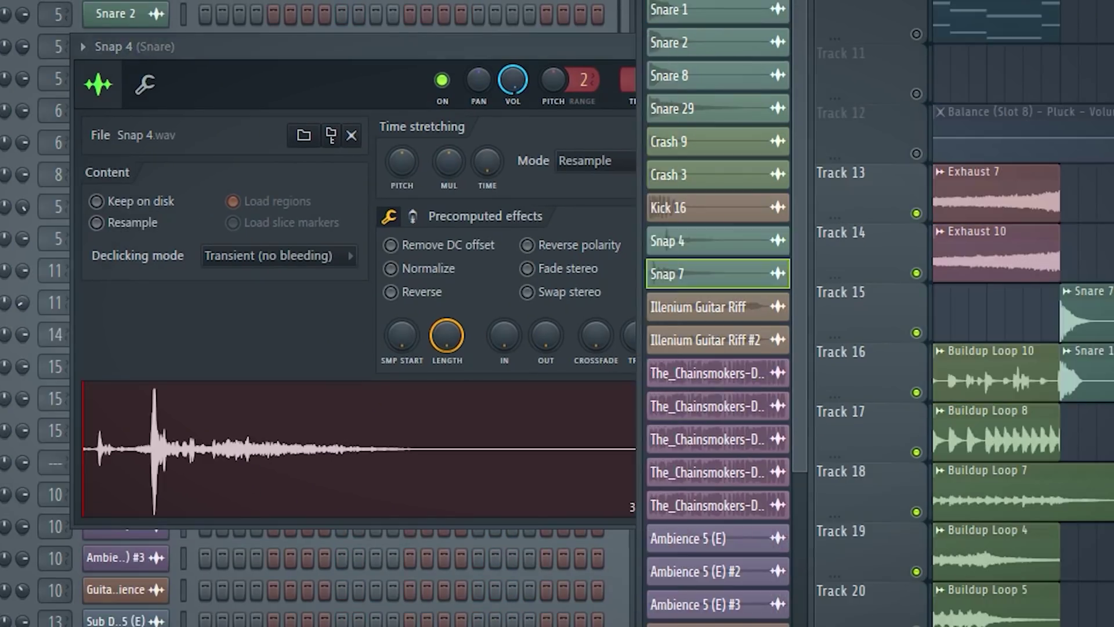
{"action": "key", "text": "Down"}
{"action": "key", "text": "Down"}
{"action": "key", "text": "Down"}
{"action": "key", "text": "Down"}
{"action": "key", "text": "Down"}
{"action": "key", "text": "Down"}
{"action": "key", "text": "Down"}
Check the Crash 3 sample's channel settings, close them and play the drum tracks from bar 25.
{"action": "left_click", "coordinate": [510, 426]}
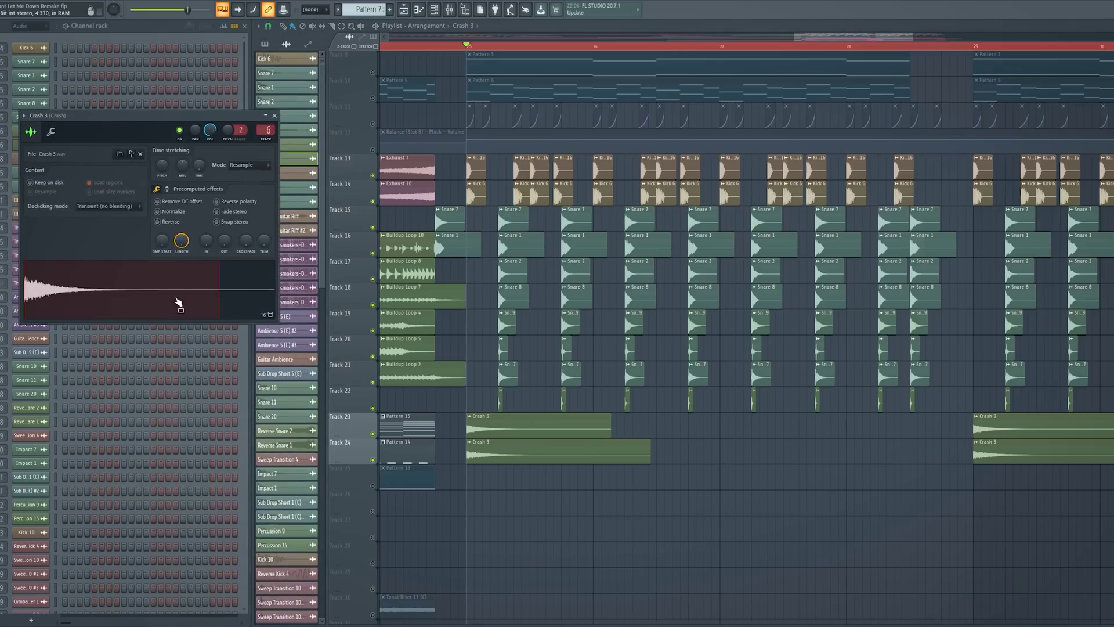
{"action": "left_click", "coordinate": [275, 115]}
{"action": "scroll", "coordinate": [641, 283], "scroll_direction": "down", "scroll_amount": 2}
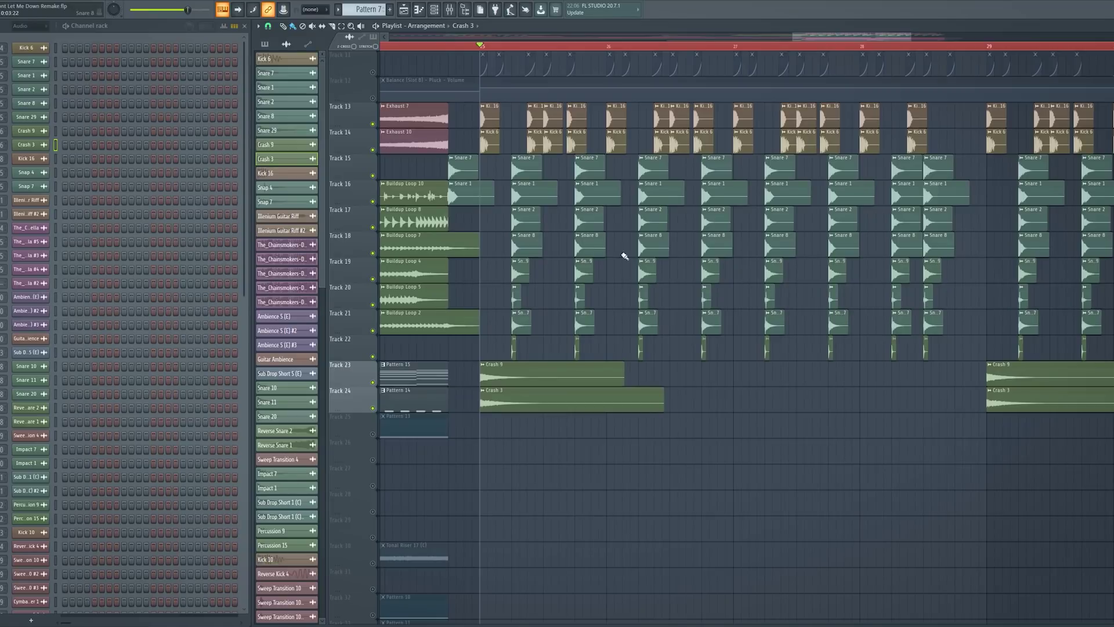
{"action": "key", "text": "space"}
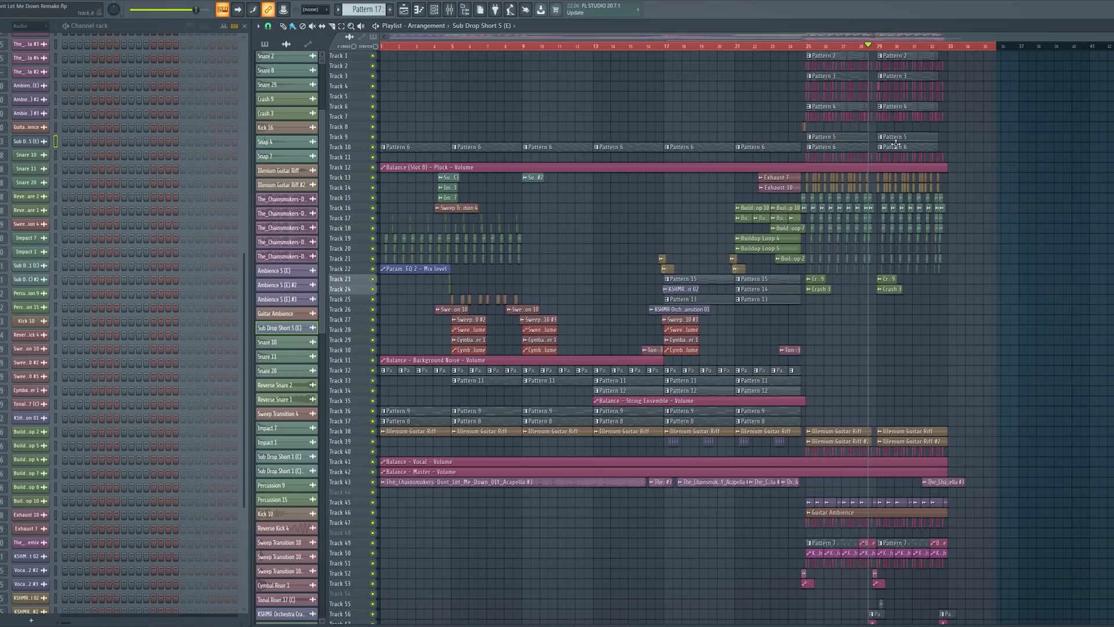
Look over the whole arrangement and audition the soloed acapella on Track 43 with the Vocal EQ open.
{"action": "scroll", "coordinate": [696, 348], "scroll_direction": "down", "scroll_amount": 5}
{"action": "scroll", "coordinate": [520, 242], "scroll_direction": "up", "scroll_amount": 5}
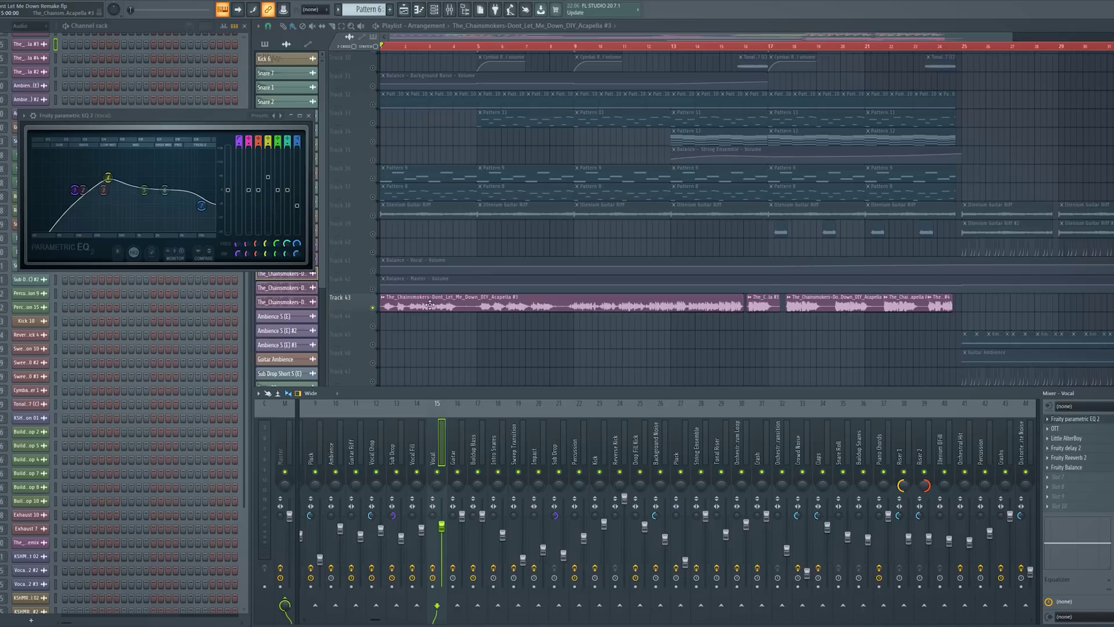
{"action": "key", "text": "space"}
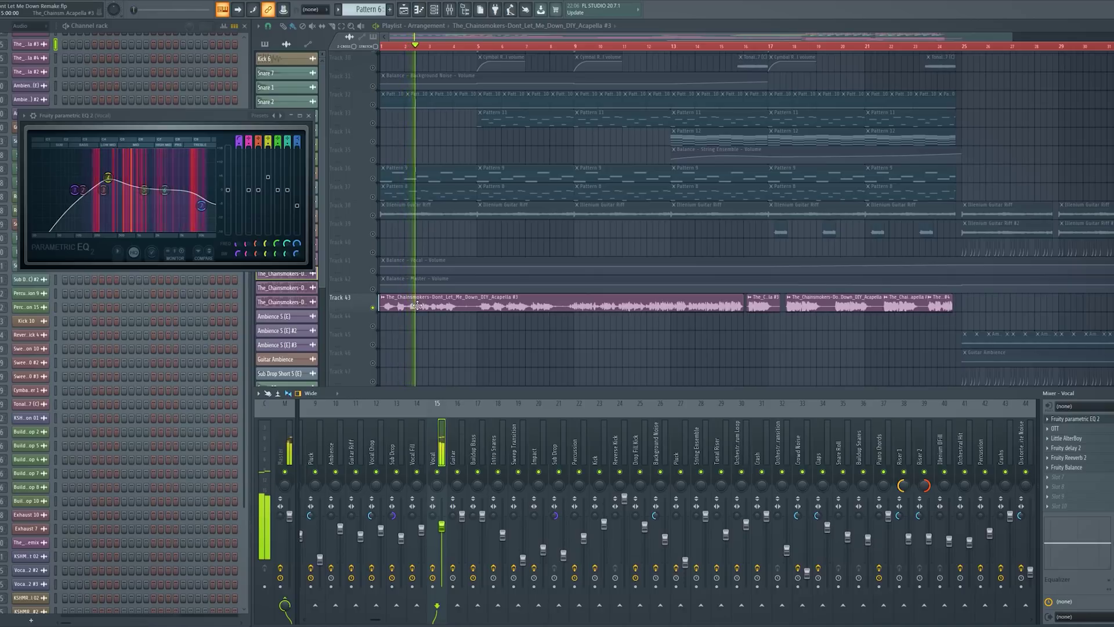
Examine the intro guitar riff and the DSK Dynamic Guitars instrument used in Pattern 8, and close the instrument.
{"action": "left_click", "coordinate": [429, 214]}
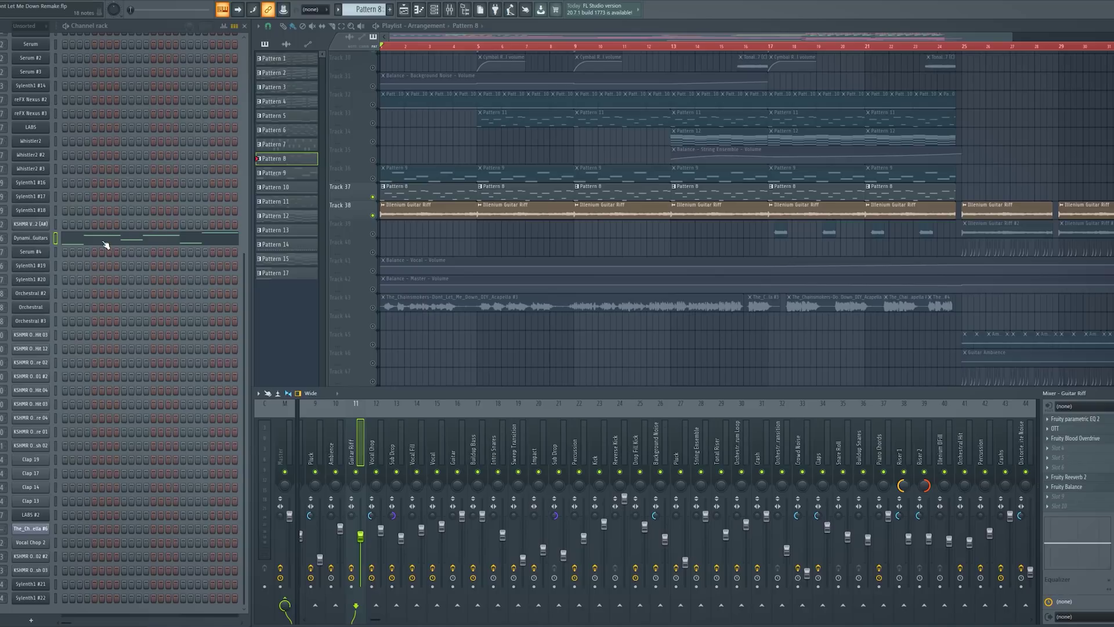
{"action": "left_click", "coordinate": [26, 239]}
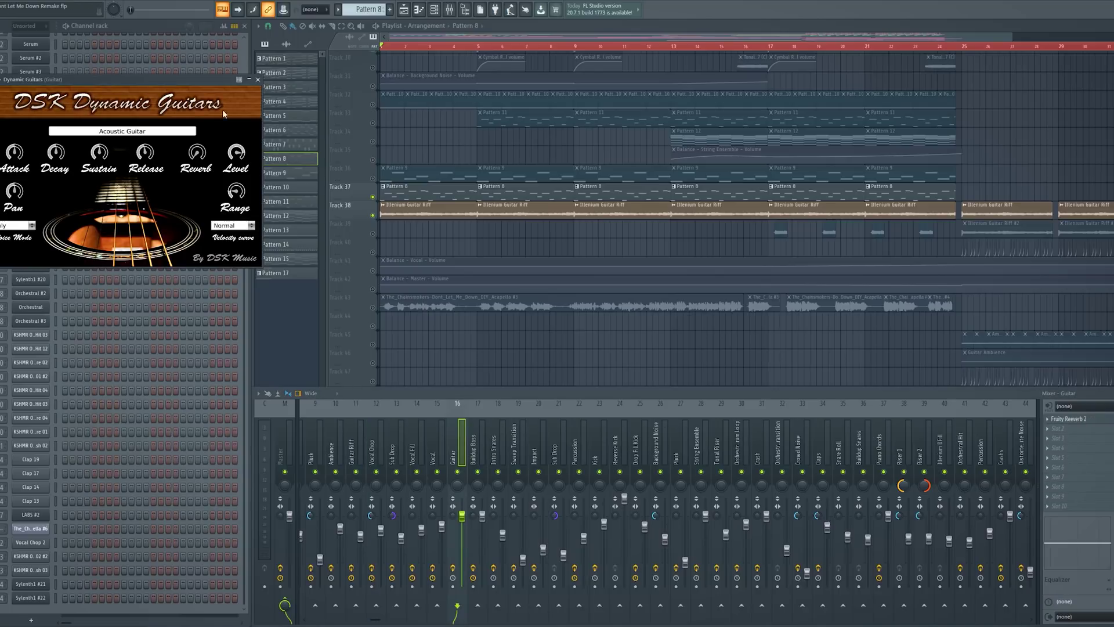
{"action": "left_click", "coordinate": [257, 79]}
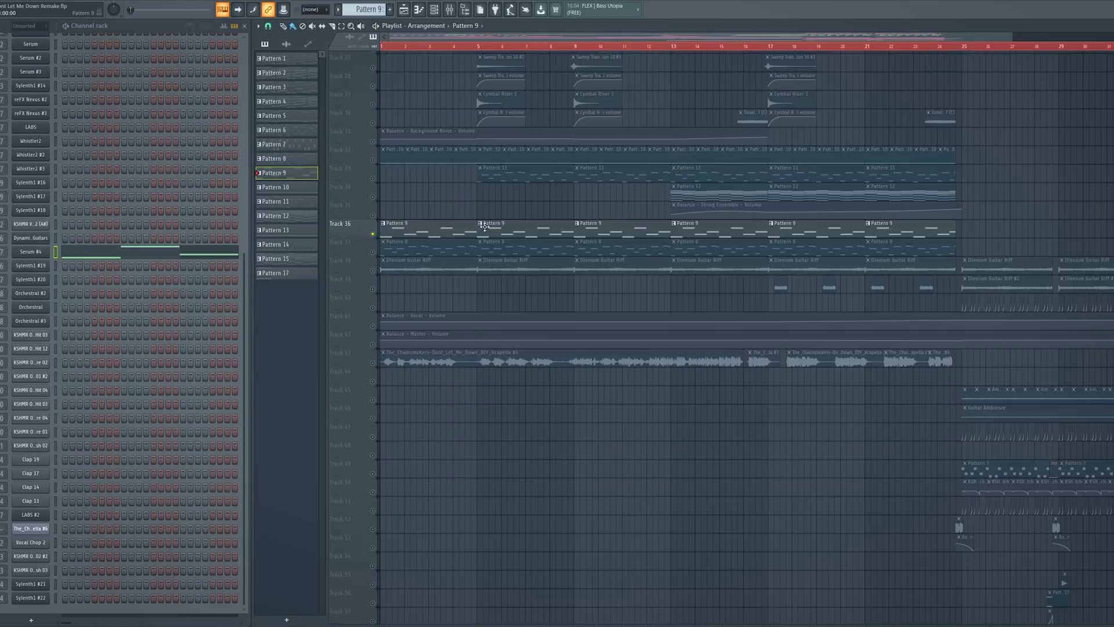
View the Serum #4 notes of Pattern 9 and play the soloed pattern on Track 36 from the start.
{"action": "double_click", "coordinate": [588, 224]}
{"action": "key", "text": "Escape"}
{"action": "key", "text": "space"}
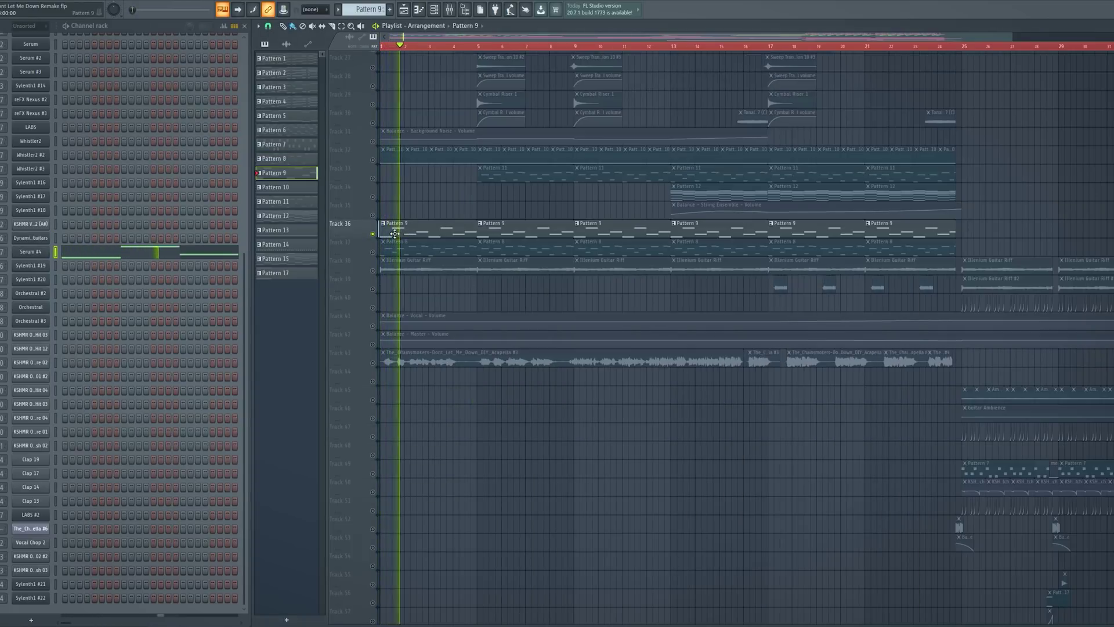
Inspect the Sylenth1 #20 pluck used in Pattern 11, close the instrument and play the soloed pattern on Track 33.
{"action": "left_click", "coordinate": [226, 253]}
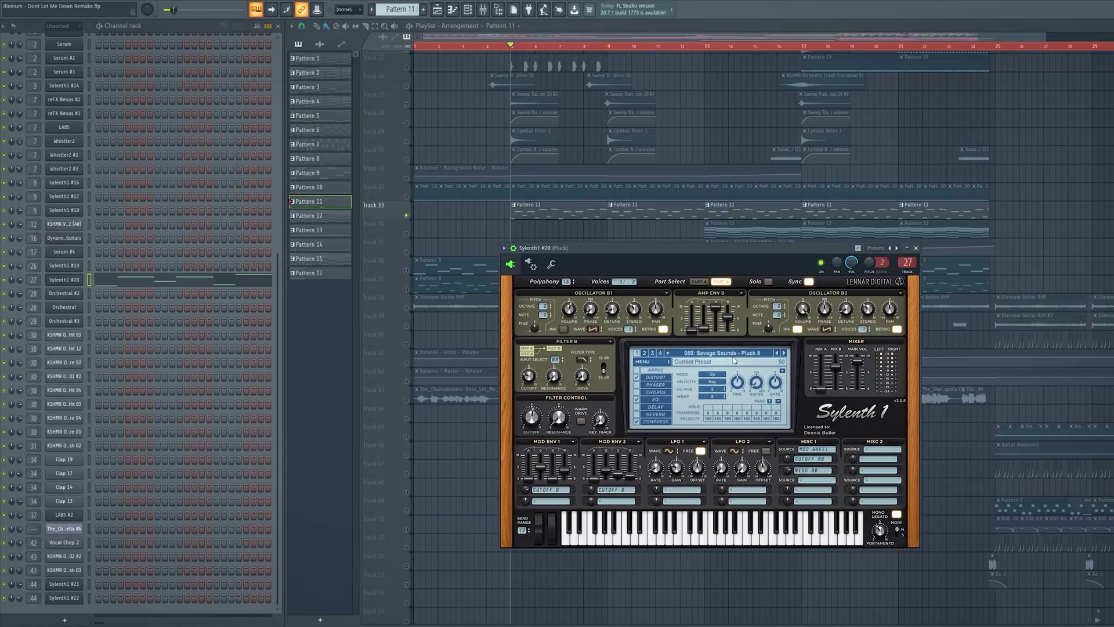
{"action": "left_click", "coordinate": [916, 248]}
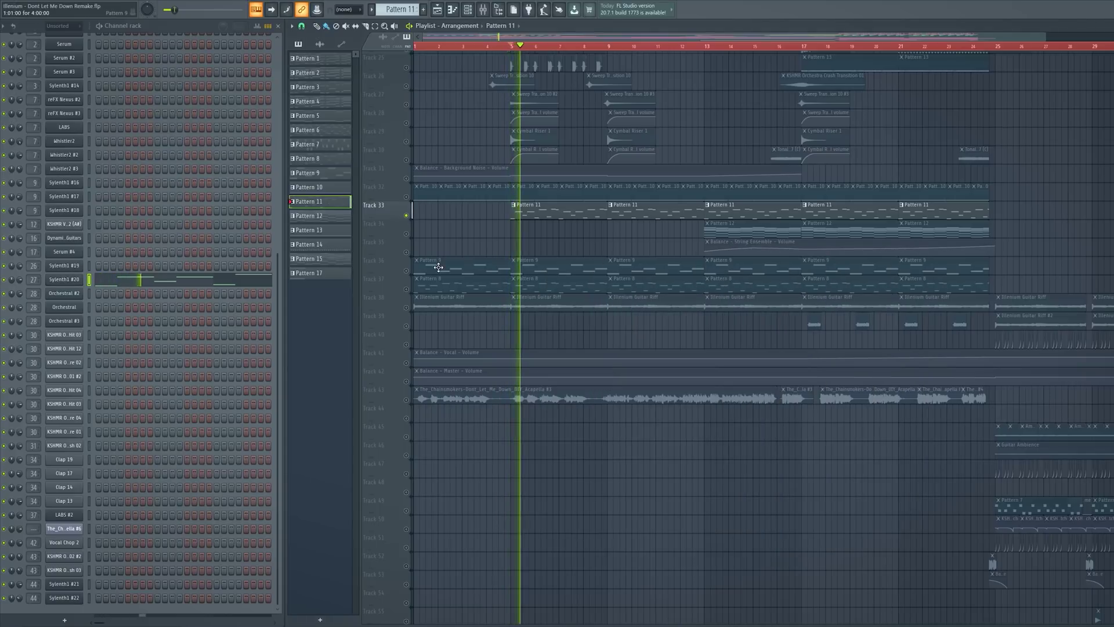
{"action": "left_click", "coordinate": [250, 282]}
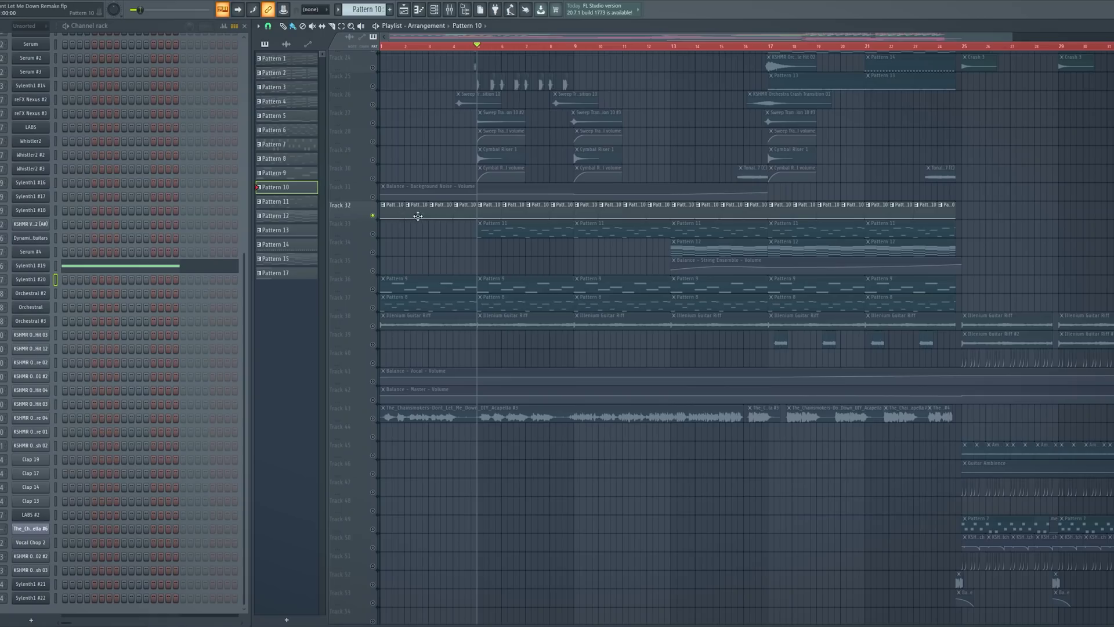
Examine Sylenth1 #19 in Pattern 10 with its Background Noise mixer effects, and audition the soloed Track 32.
{"action": "left_click", "coordinate": [40, 268]}
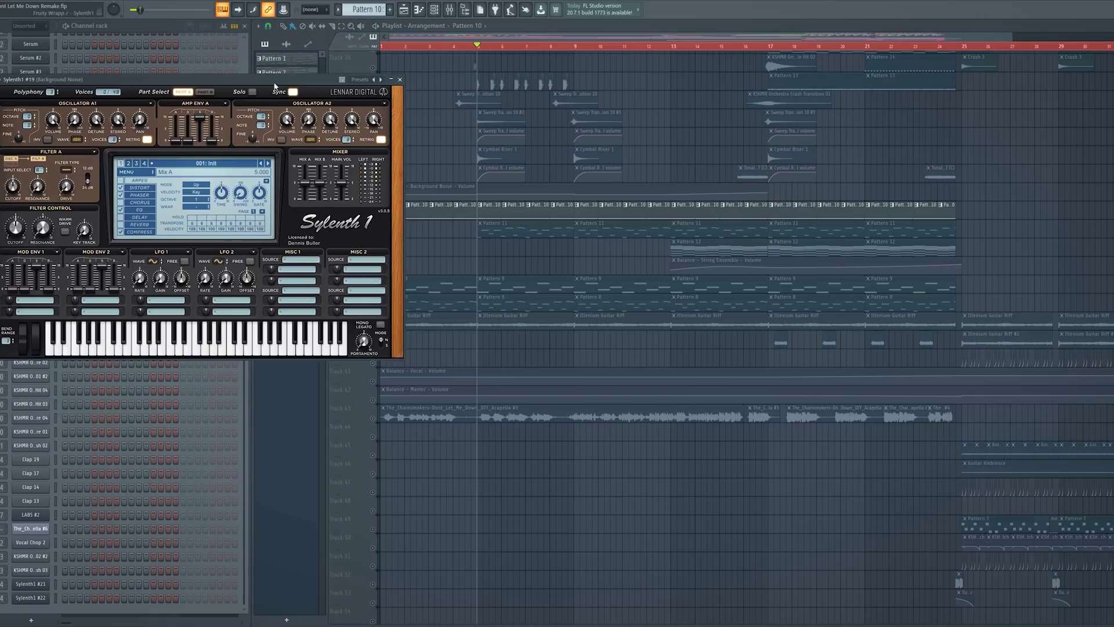
{"action": "left_click_drag", "start_coordinate": [275, 86], "coordinate": [712, 126]}
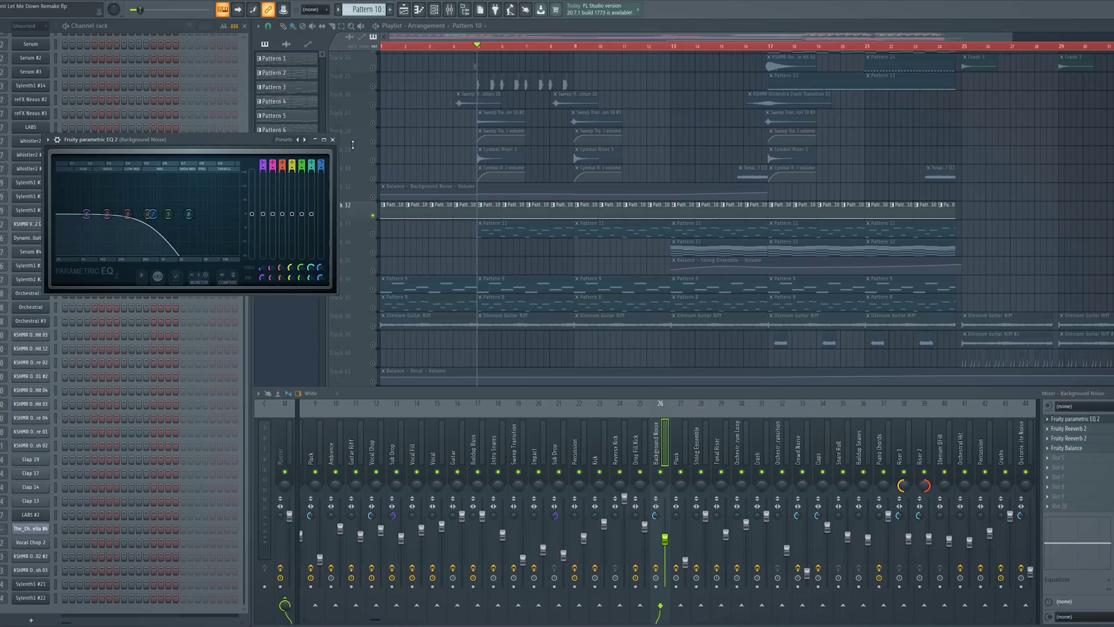
{"action": "left_click", "coordinate": [1102, 418]}
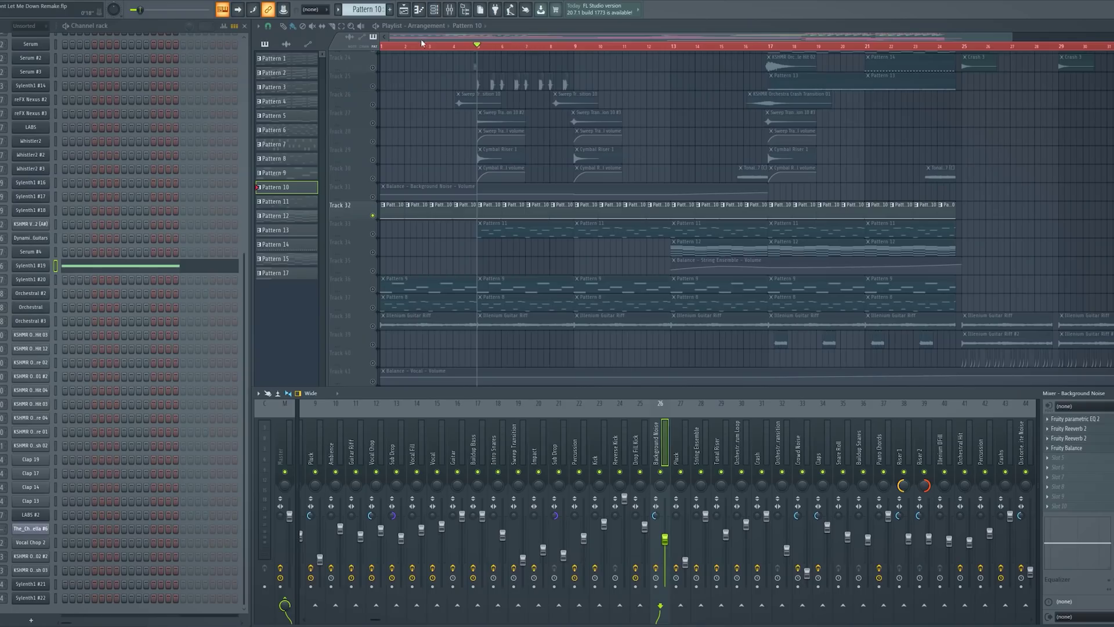
{"action": "key", "text": "F9"}
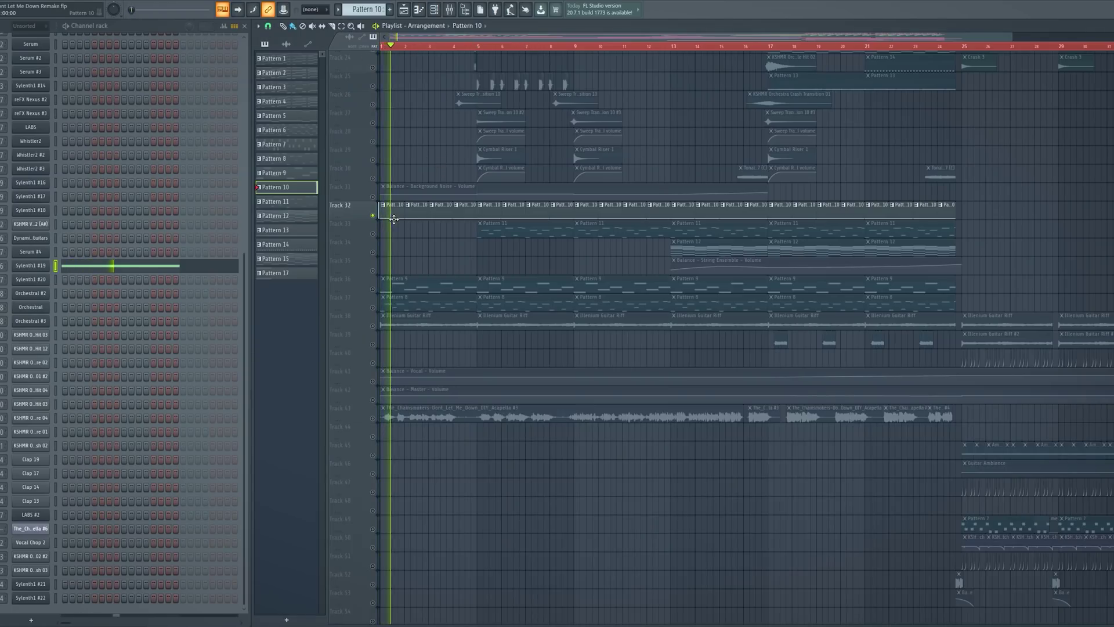
{"action": "left_click", "coordinate": [448, 10]}
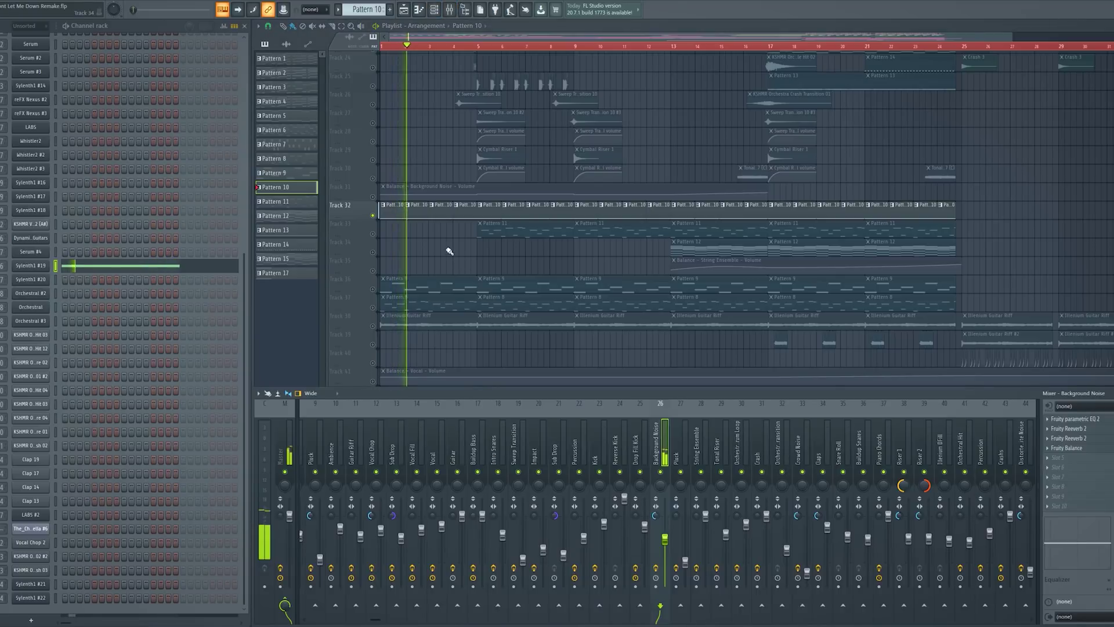
Hide the mixer and play the soloed Pattern 6 on Track 10 from the start.
{"action": "scroll", "coordinate": [452, 253], "scroll_direction": "up", "scroll_amount": 6}
{"action": "key", "text": "F9"}
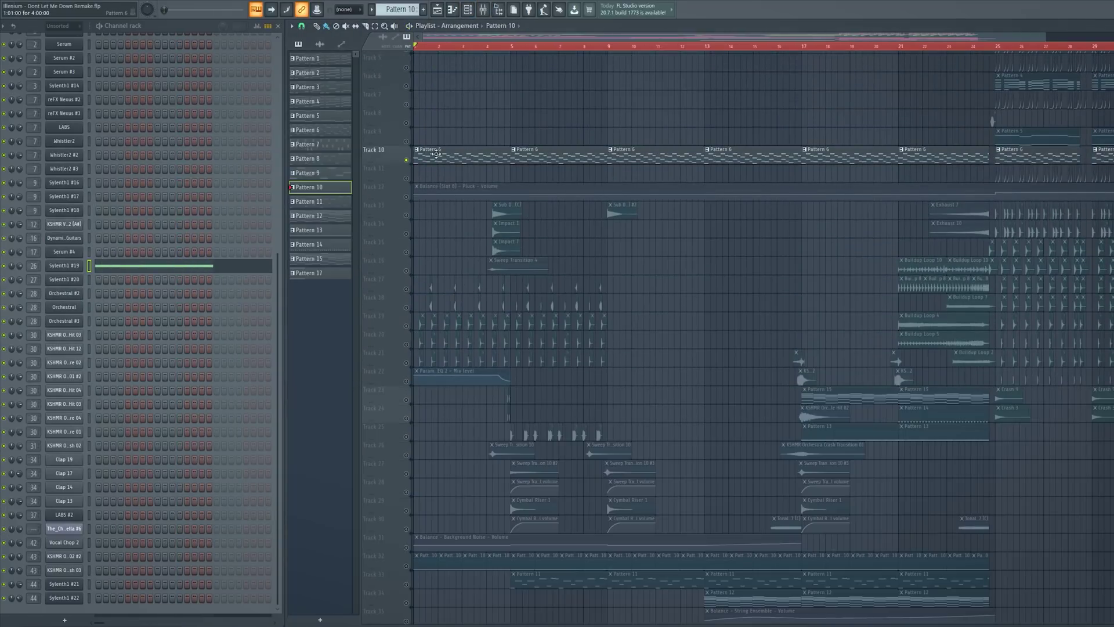
{"action": "left_click", "coordinate": [508, 156]}
{"action": "key", "text": "space"}
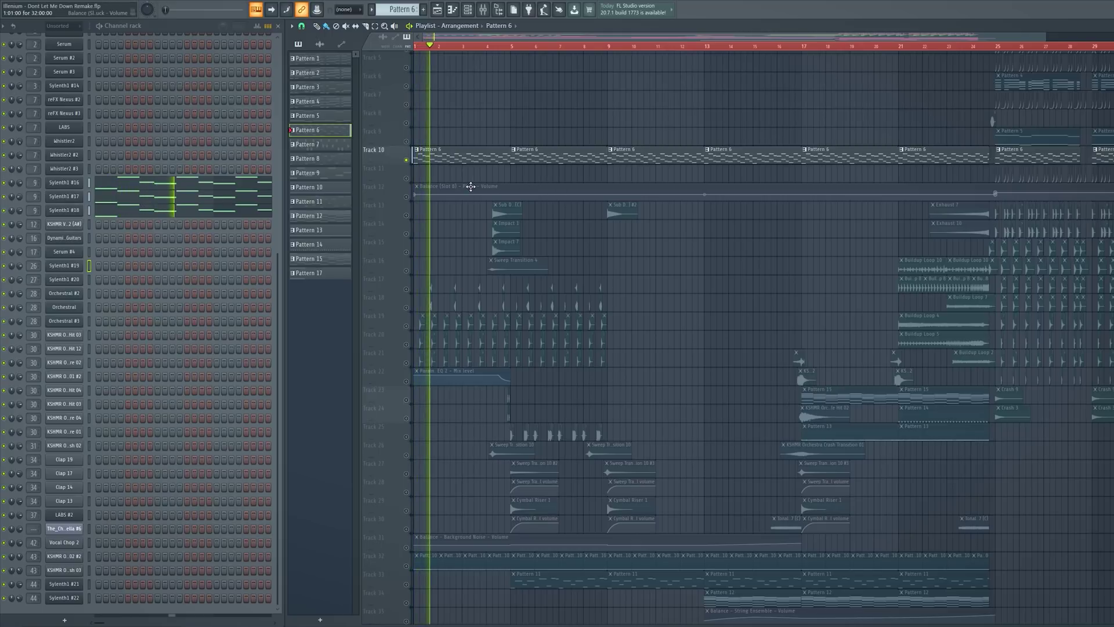
Check the Fruity parametric EQ 2 on the Intro Snares mixer track and close it.
{"action": "scroll", "coordinate": [470, 186], "scroll_direction": "up", "scroll_amount": 1}
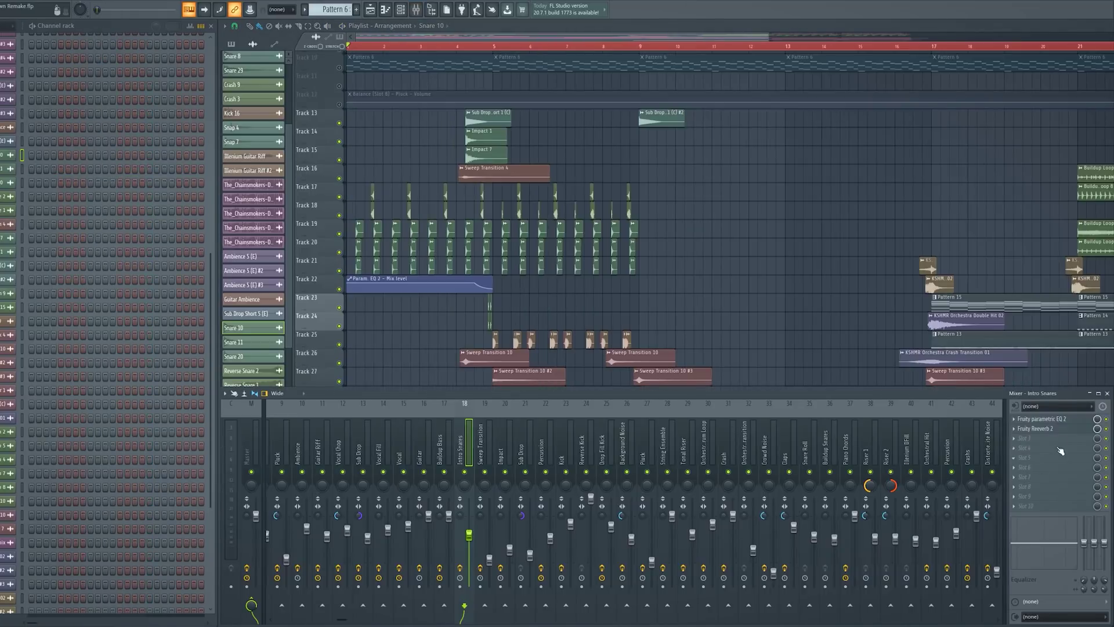
{"action": "left_click", "coordinate": [1053, 419]}
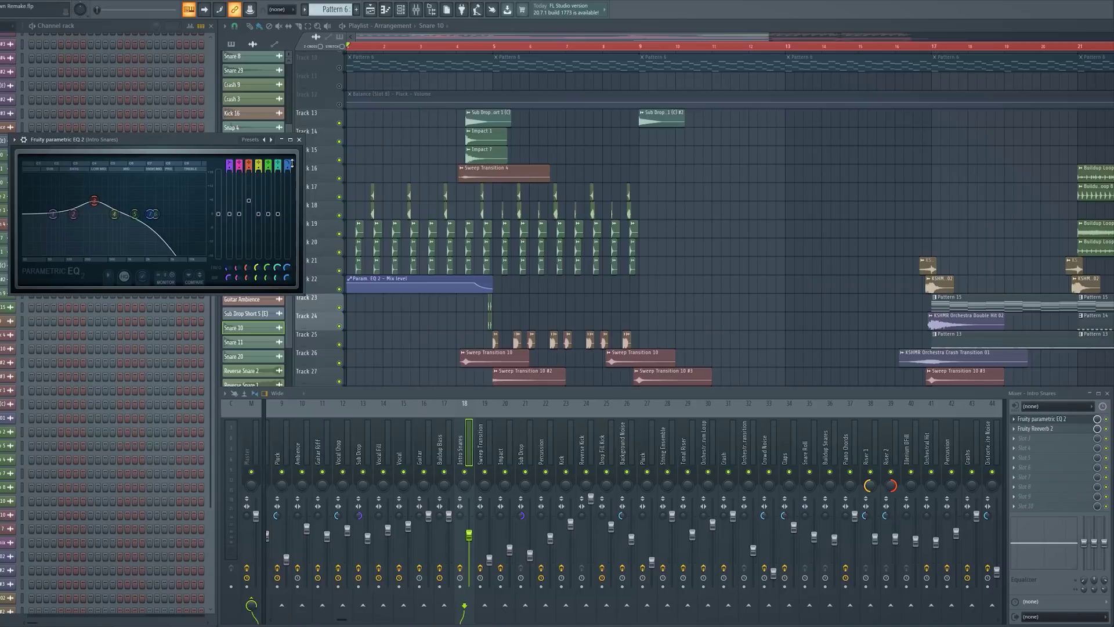
{"action": "left_click", "coordinate": [299, 140]}
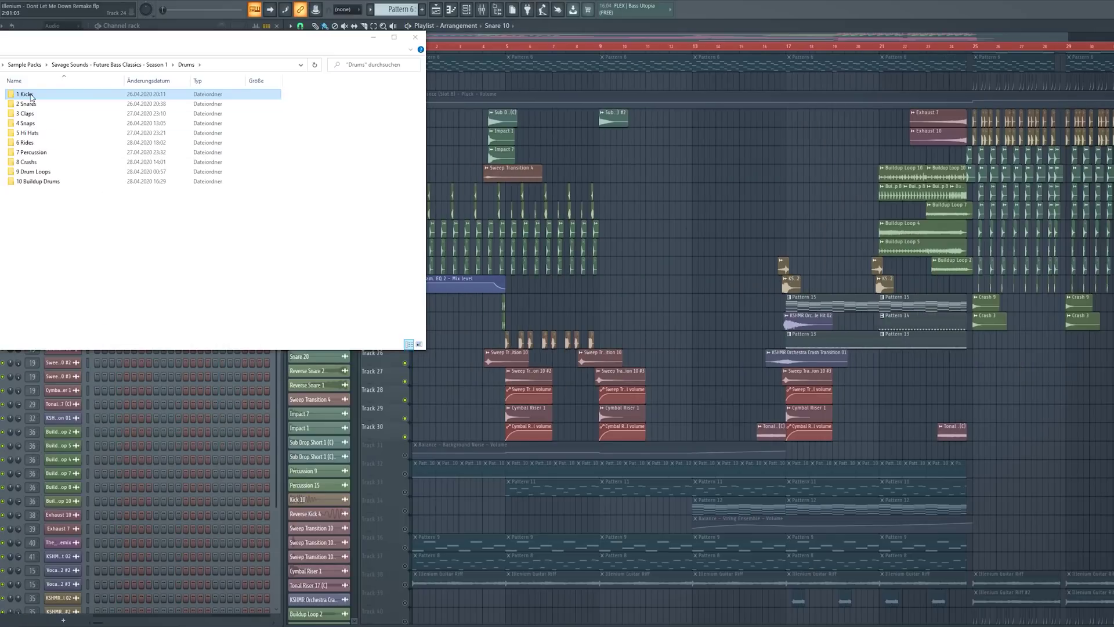
Open the Reverse Kicks folder inside the Drums kicks of the Future Bass Classics - Season 1 sample pack in File Explorer.
{"action": "double_click", "coordinate": [29, 92]}
{"action": "left_click", "coordinate": [33, 105]}
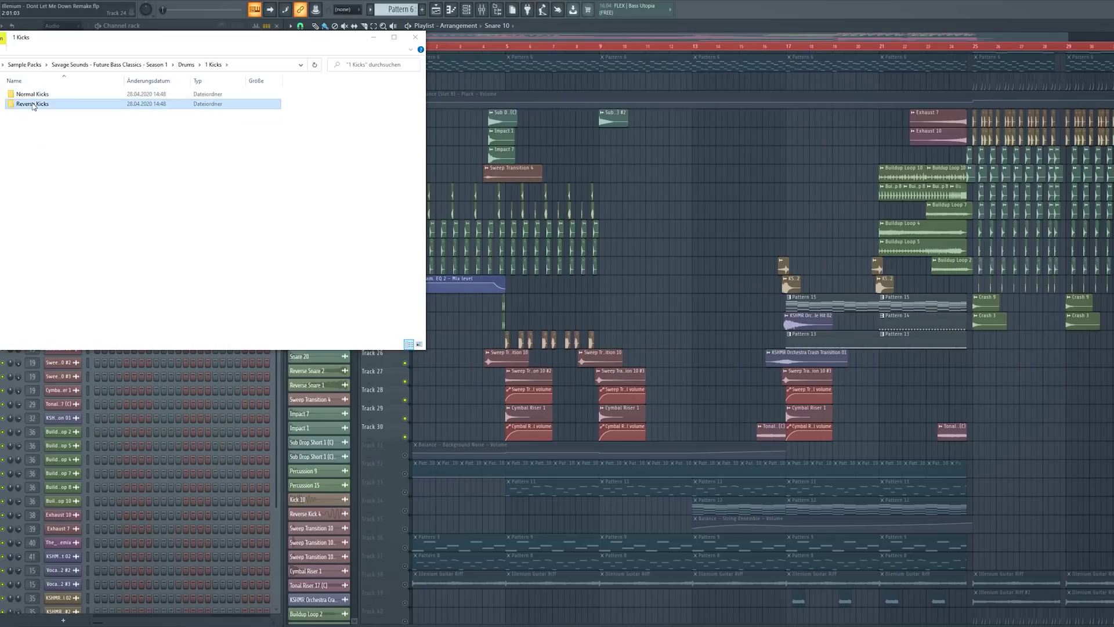
{"action": "double_click", "coordinate": [33, 105]}
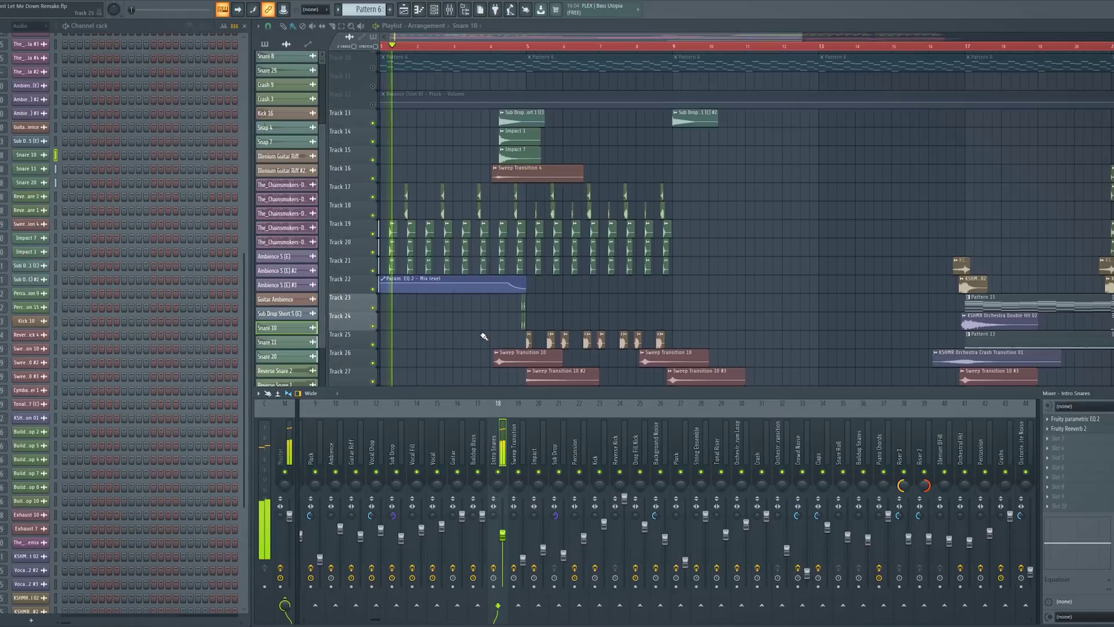
Look over the intro drum and transition clips on Tracks 13 to 30 during playback, with the mixer hidden.
{"action": "scroll", "coordinate": [483, 336], "scroll_direction": "down", "scroll_amount": 4}
{"action": "scroll", "coordinate": [458, 290], "scroll_direction": "up", "scroll_amount": 5}
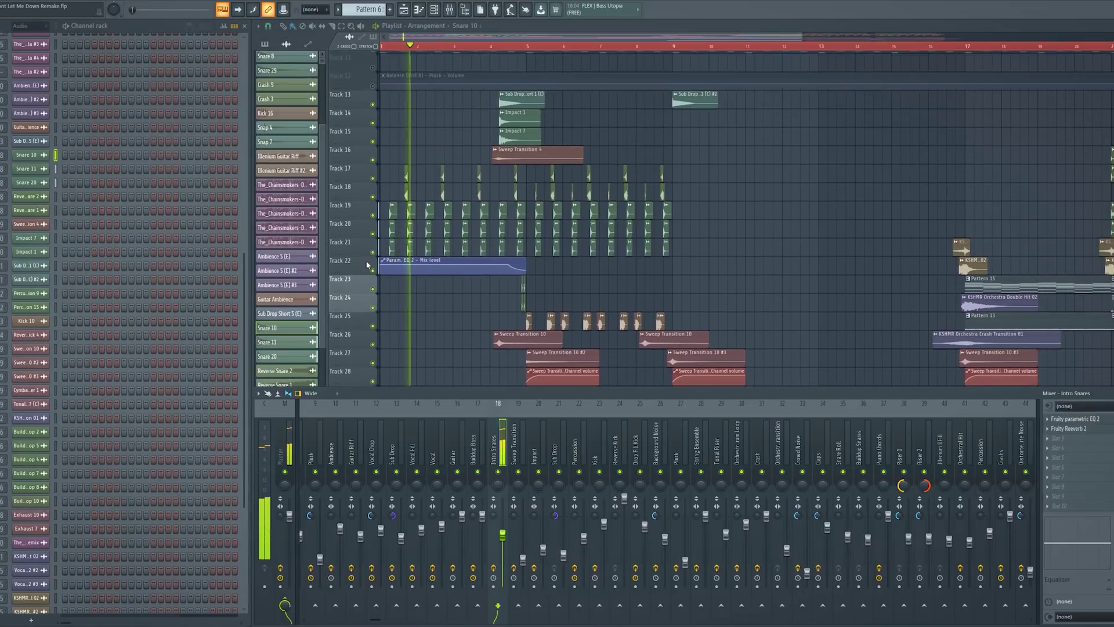
{"action": "key", "text": "F9"}
{"action": "scroll", "coordinate": [451, 301], "scroll_direction": "up", "scroll_amount": 1}
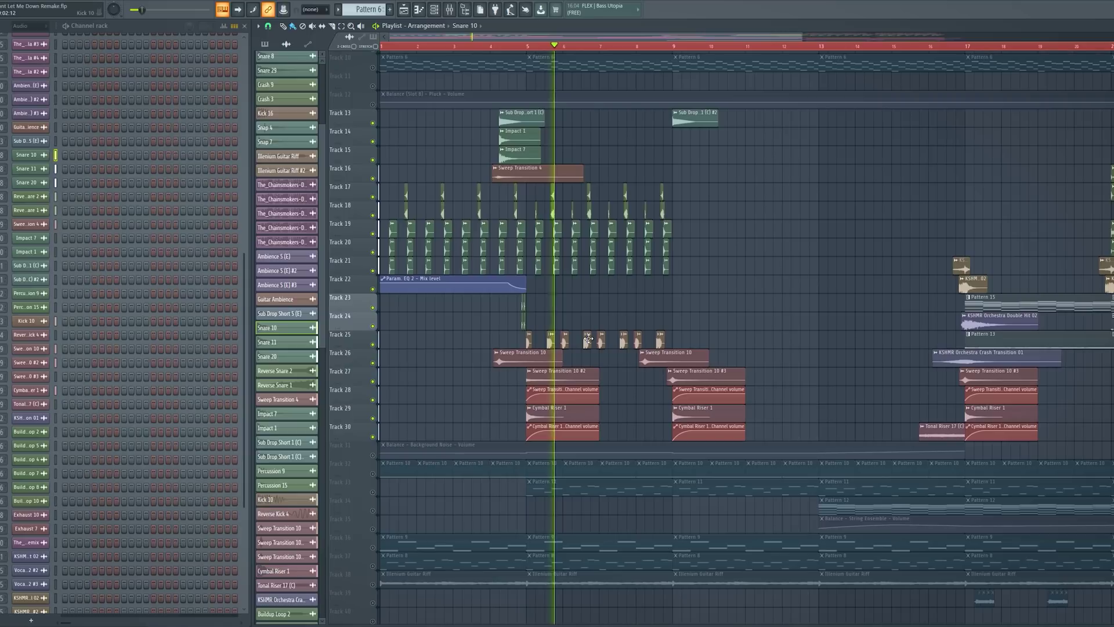
{"action": "scroll", "coordinate": [604, 346], "scroll_direction": "up", "scroll_amount": 8}
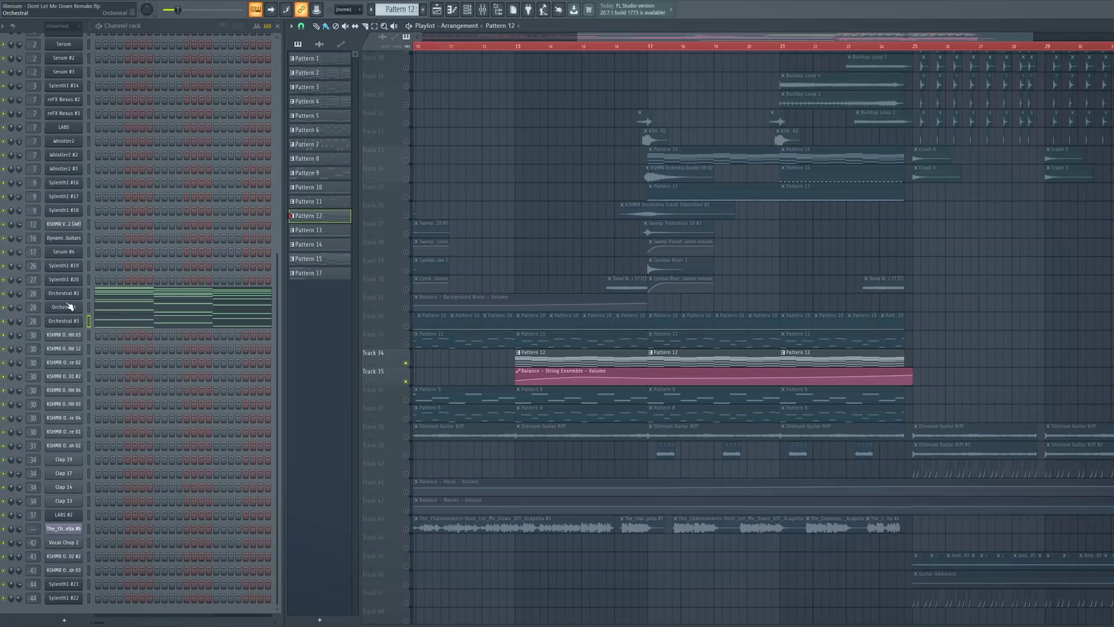
Inspect the Full Strings sound and instrument categories of Orchestral #2, close it and play Pattern 12 with its volume automation.
{"action": "left_click", "coordinate": [69, 306]}
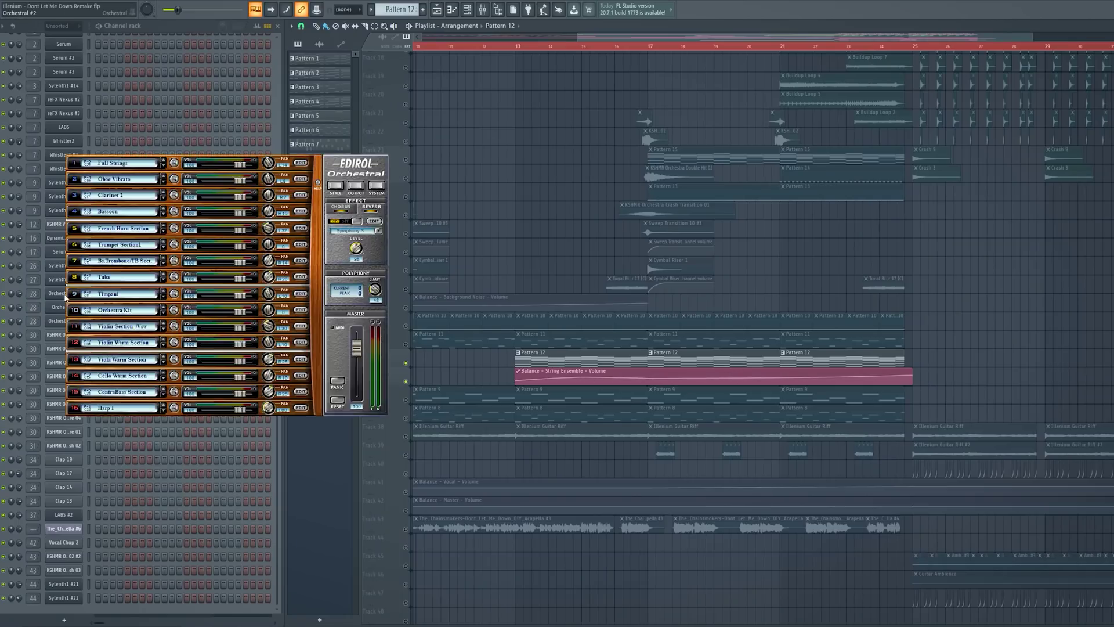
{"action": "left_click", "coordinate": [156, 163]}
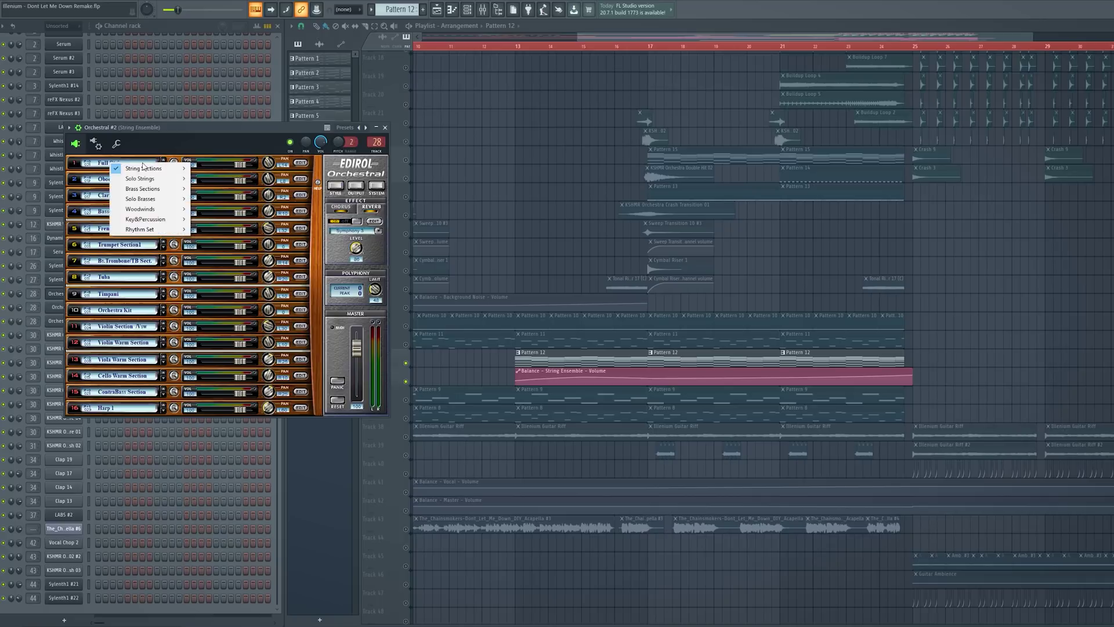
{"action": "left_click", "coordinate": [165, 142]}
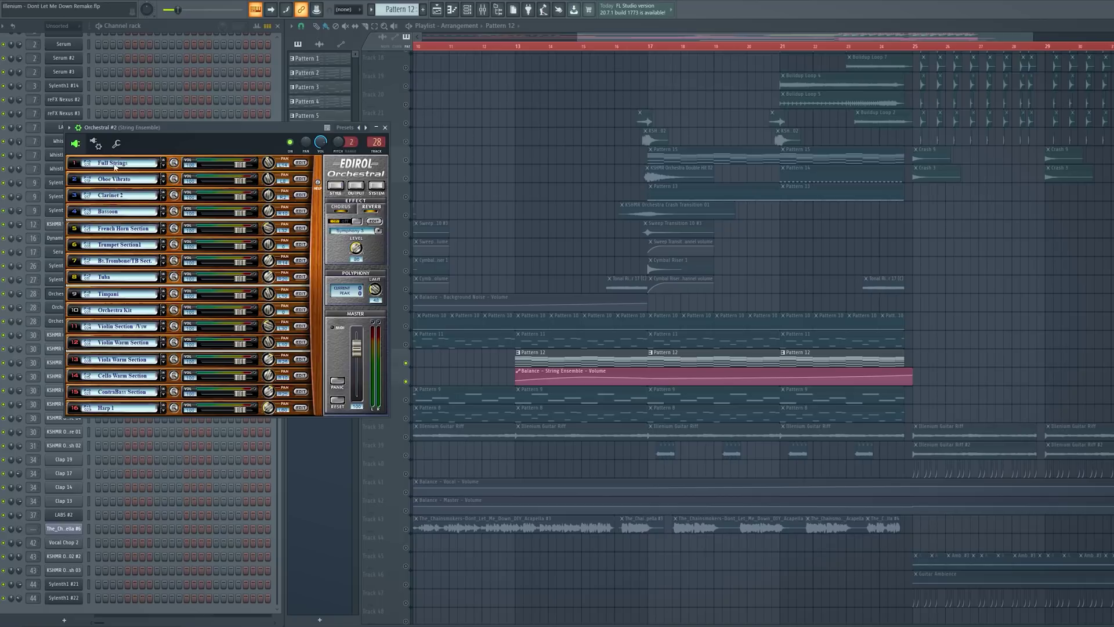
{"action": "left_click", "coordinate": [385, 128]}
{"action": "key", "text": "space"}
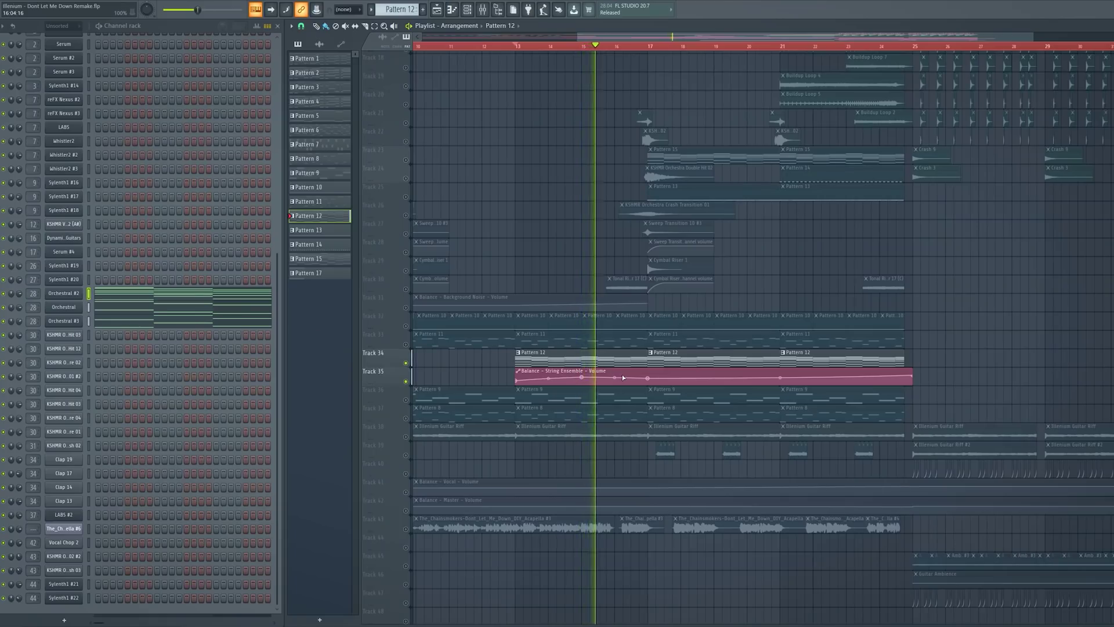
View the LABS #2 Soft Piano instrument of Pattern 15, close it and open its piano chord notes.
{"action": "key", "text": "F7"}
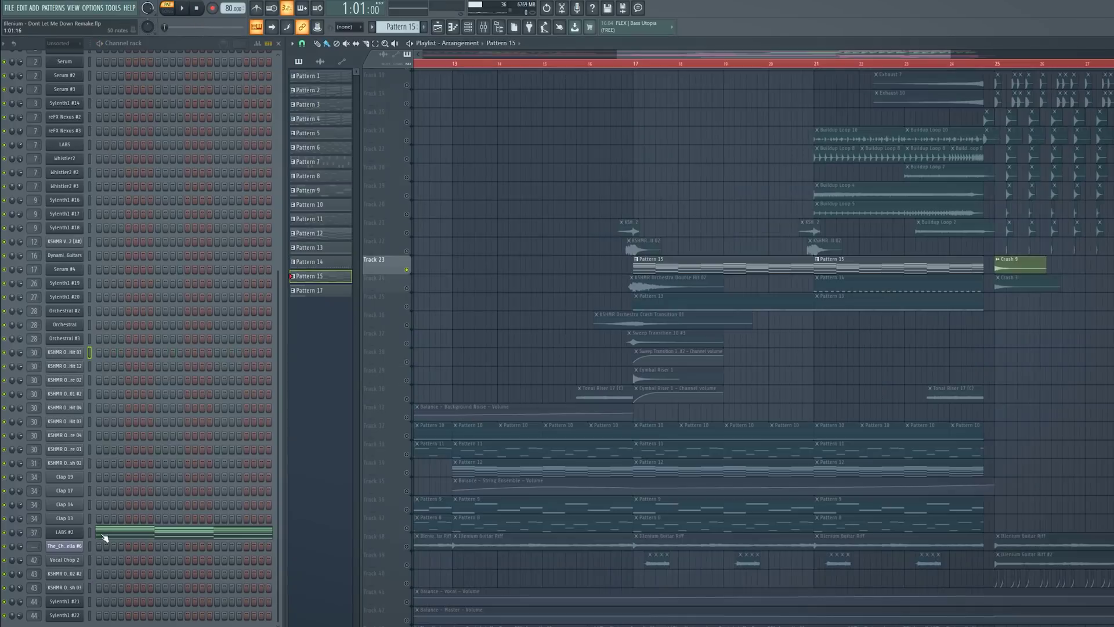
{"action": "left_click", "coordinate": [64, 532]}
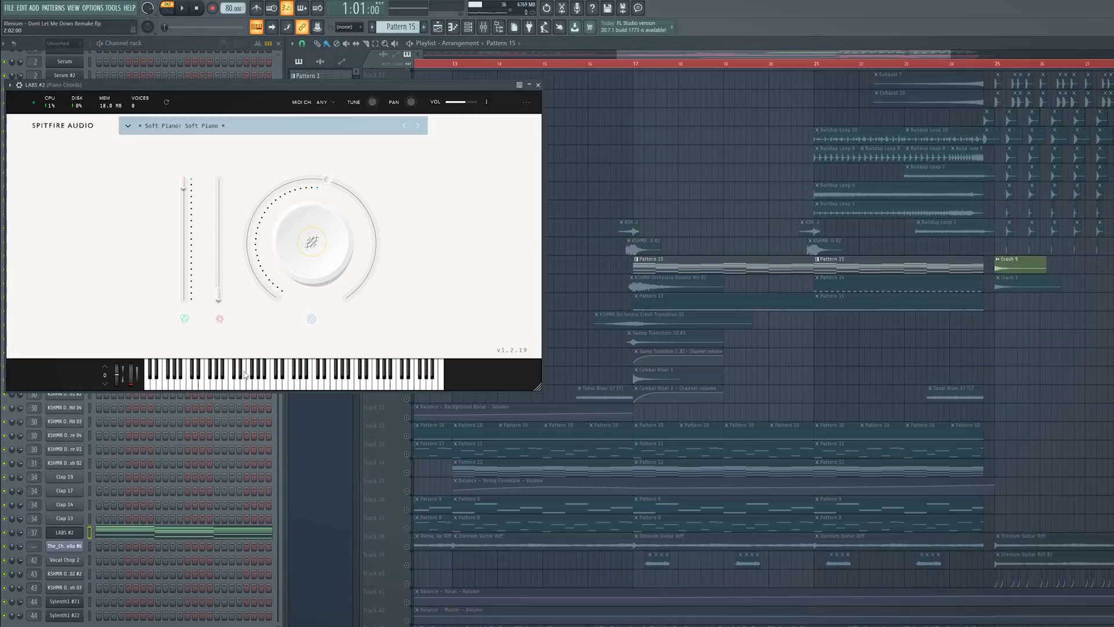
{"action": "left_click", "coordinate": [538, 86]}
{"action": "left_click", "coordinate": [178, 540]}
Play the soloed buildup loops and orchestral clips around bar 21, including the stretch leading into the drop.
{"action": "scroll", "coordinate": [292, 373], "scroll_direction": "down", "scroll_amount": 3}
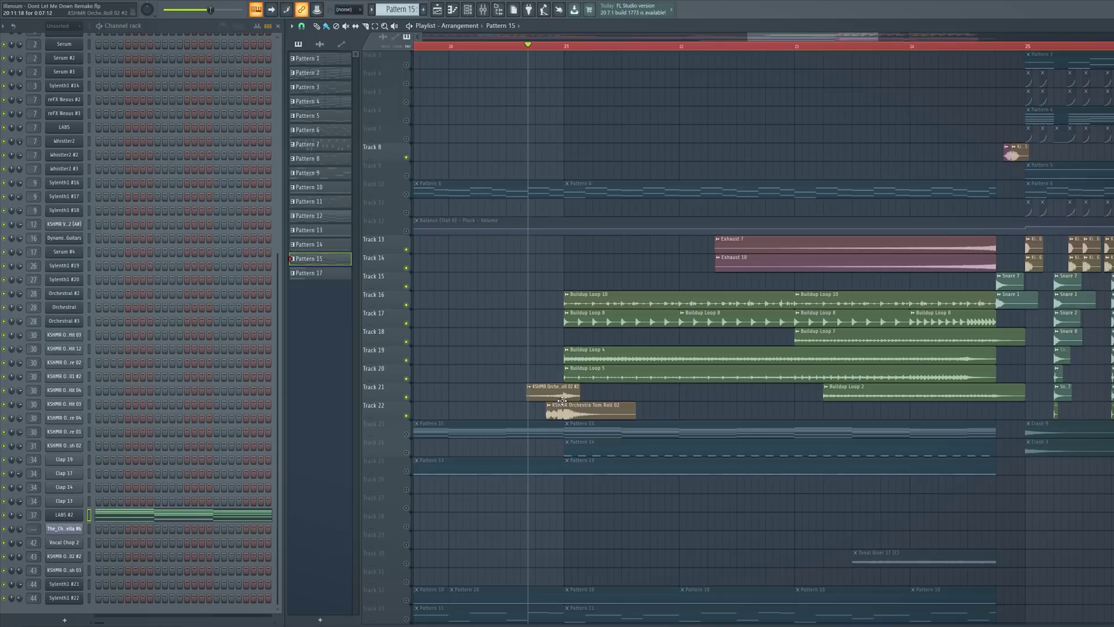
{"action": "key", "text": "space"}
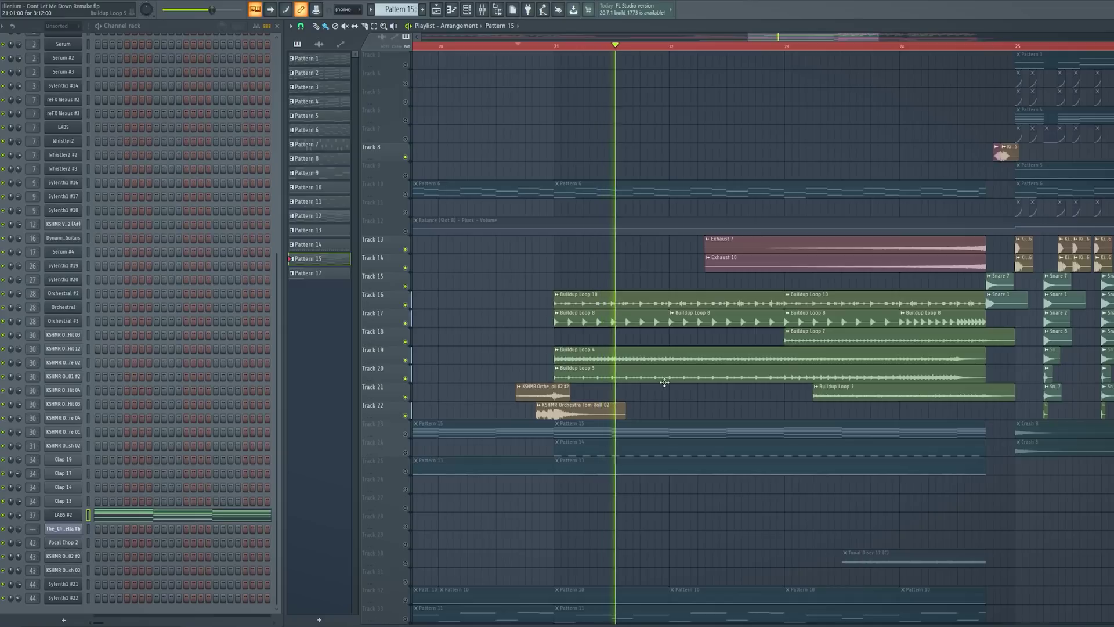
{"action": "left_click_drag", "start_coordinate": [840, 38], "coordinate": [868, 45]}
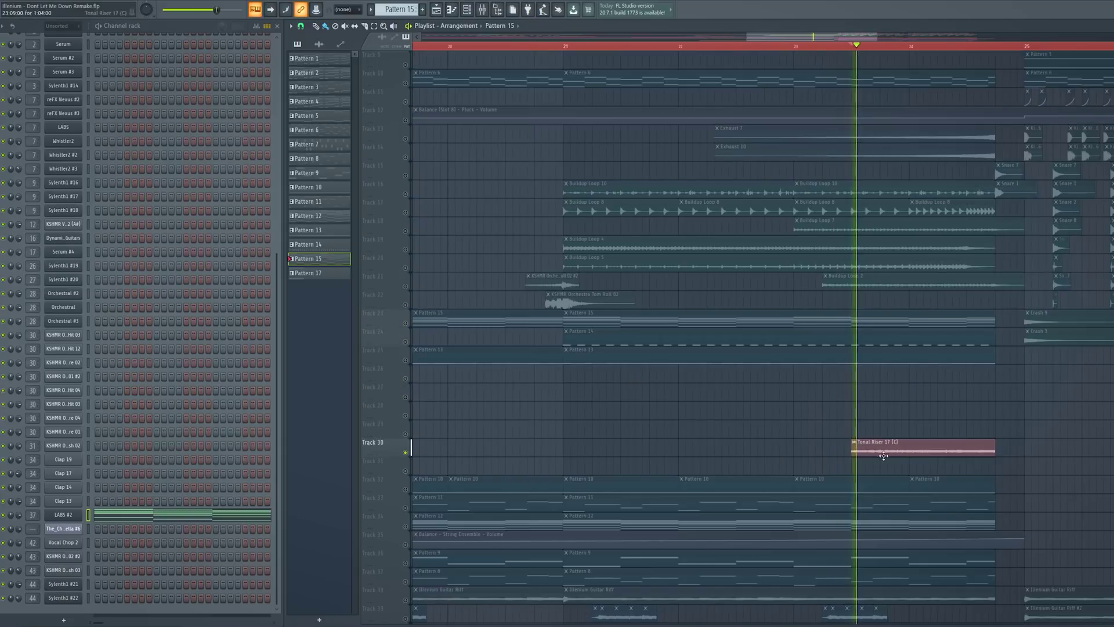
Look over all tracks of the full arrangement, from the intro patterns to the drop section.
{"action": "scroll", "coordinate": [883, 406], "scroll_direction": "down", "scroll_amount": 2}
{"action": "scroll", "coordinate": [883, 361], "scroll_direction": "up", "scroll_amount": 4}
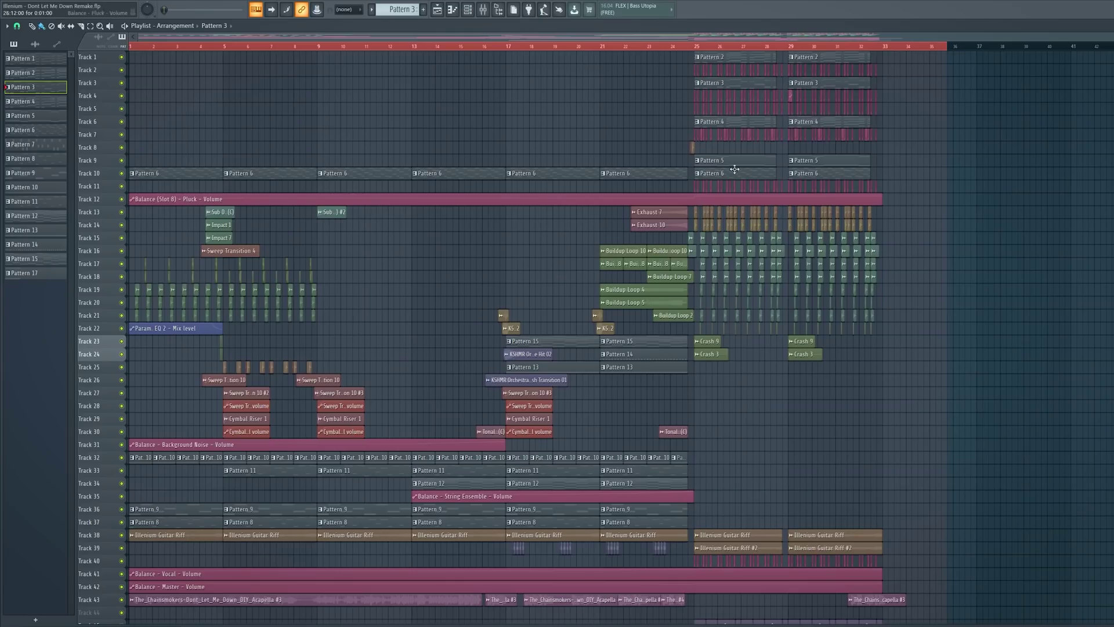
{"action": "scroll", "coordinate": [728, 209], "scroll_direction": "down", "scroll_amount": 6}
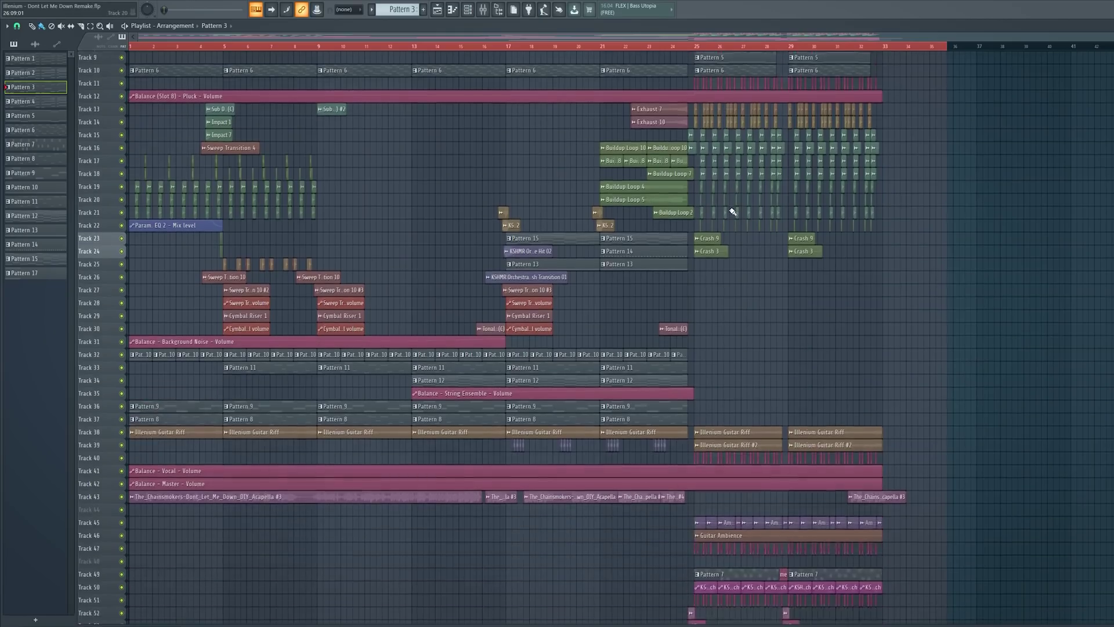
{"action": "scroll", "coordinate": [425, 582], "scroll_direction": "up", "scroll_amount": 6}
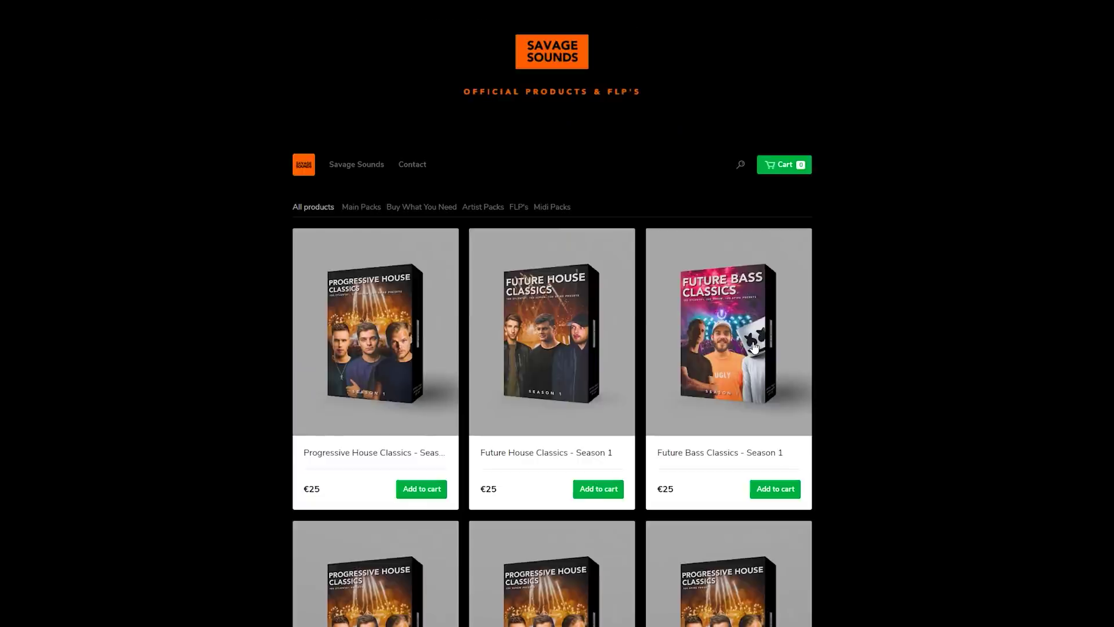
Open the Future Bass Classics - Season 1 product page in the Savage Sounds web shop and read its contents.
{"action": "left_click", "coordinate": [786, 355]}
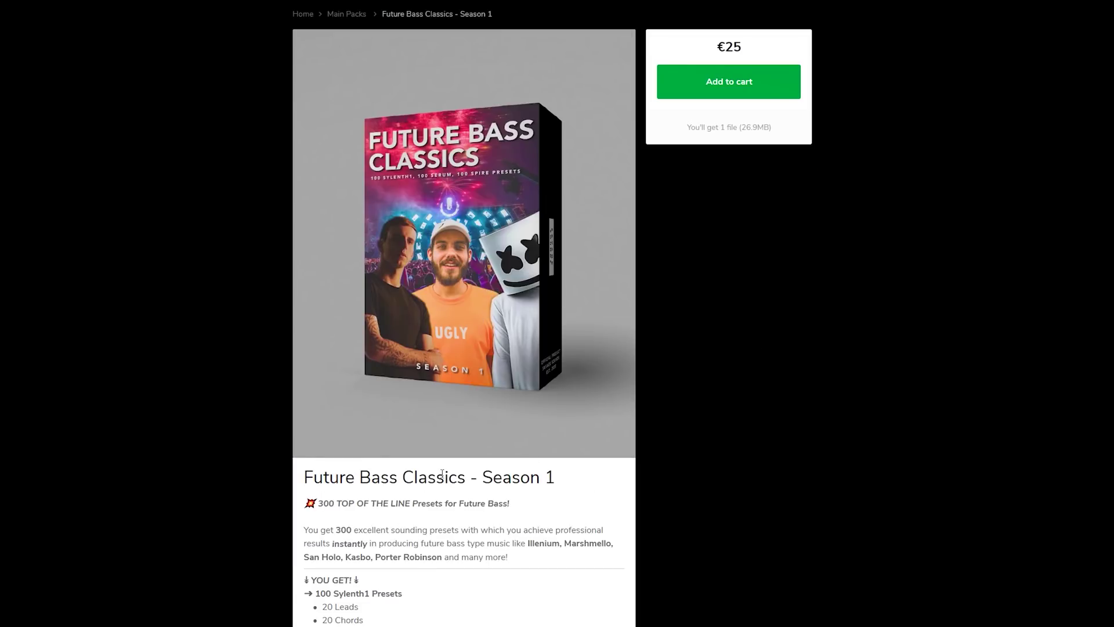
{"action": "scroll", "coordinate": [442, 473], "scroll_direction": "down", "scroll_amount": 5}
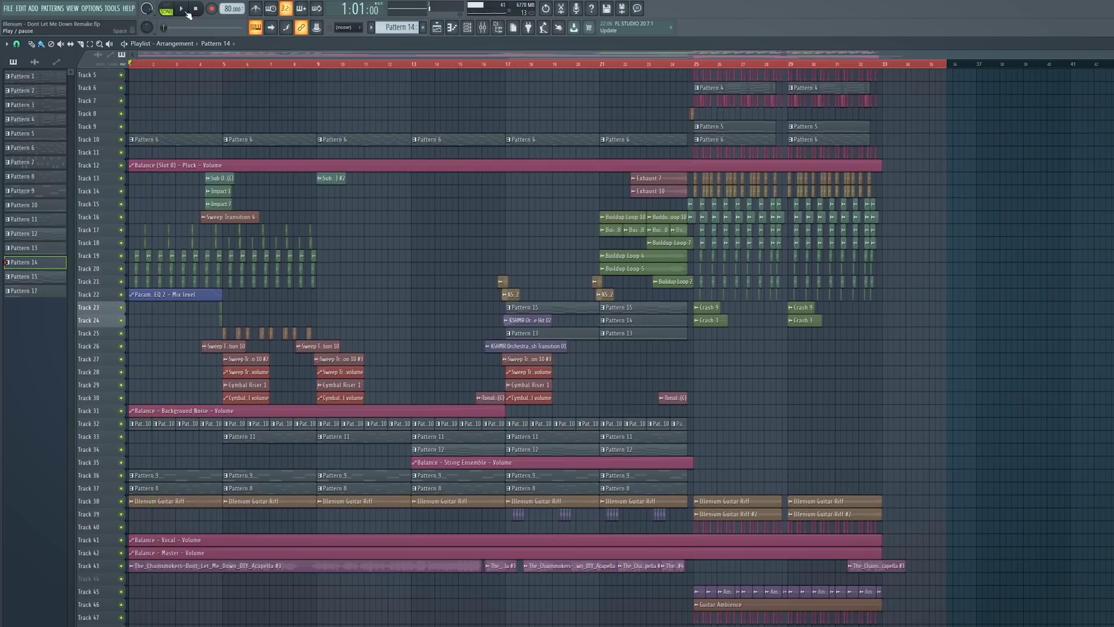
Return to FL Studio and play the complete arrangement from the beginning.
{"action": "left_click", "coordinate": [187, 12]}
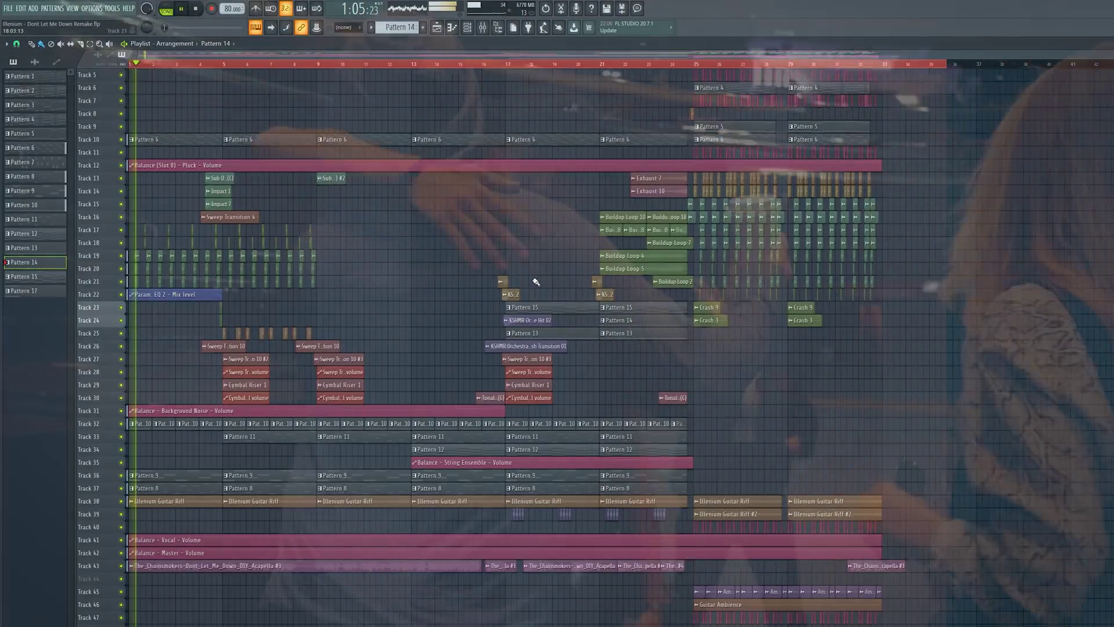